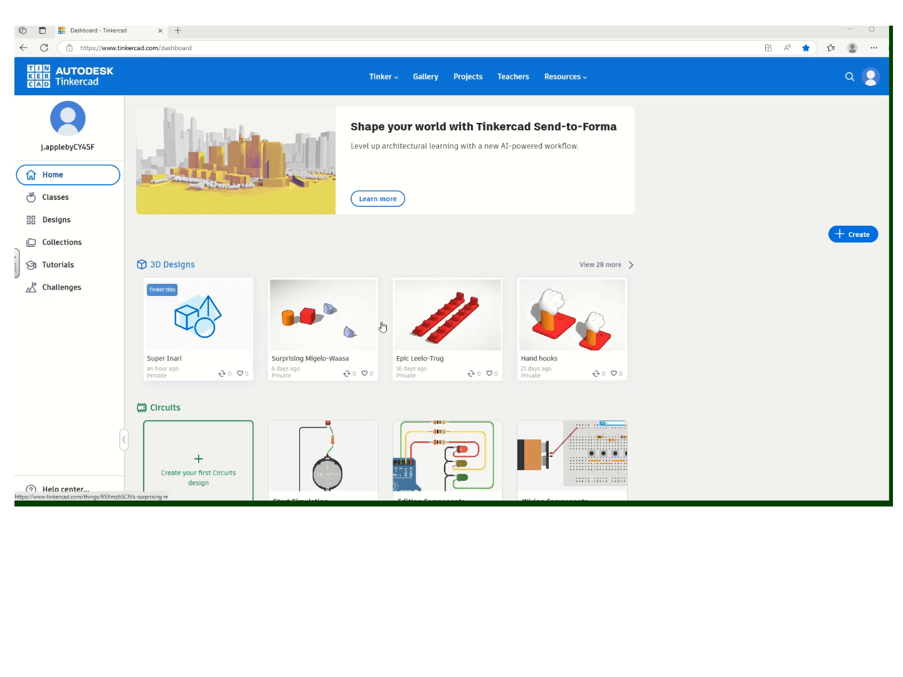
# Step: Create a new 3D design
pyautogui.click(858, 235)
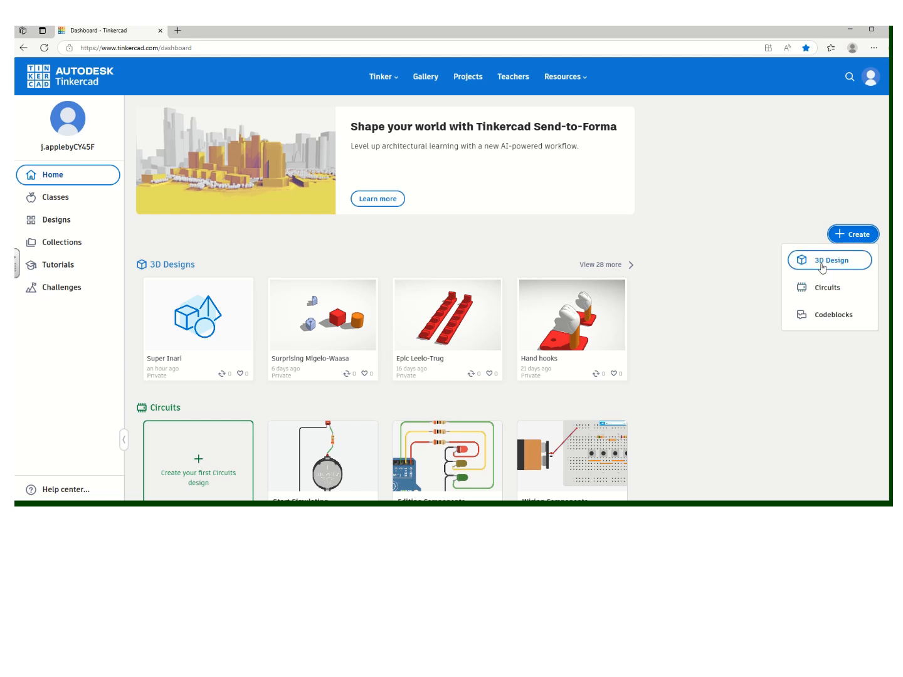
pyautogui.click(834, 261)
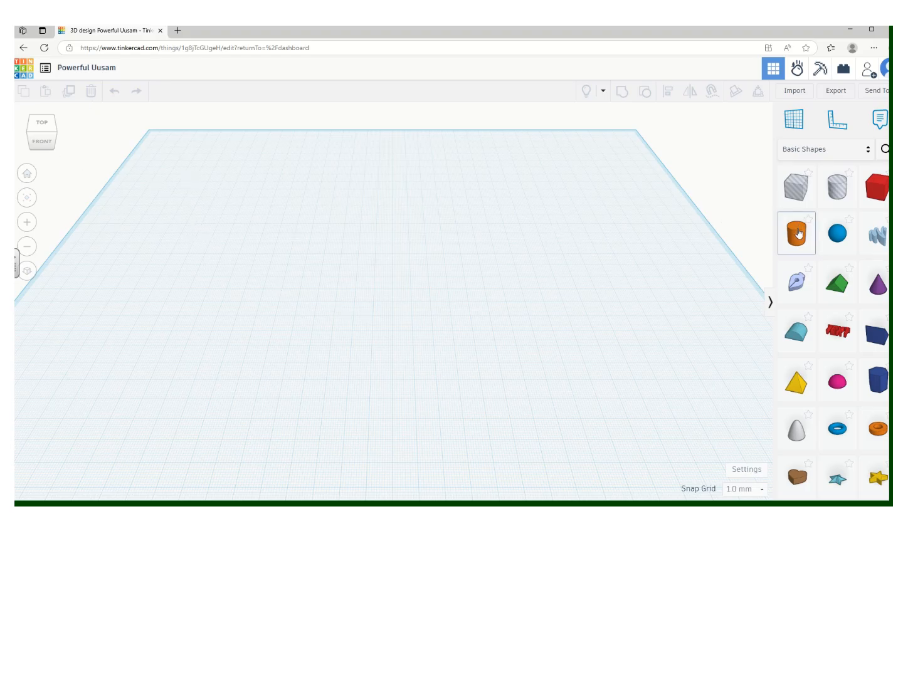
# Step: Place a cylinder and a roof shape side by side near the middle of the workplane
pyautogui.moveTo(797, 232); pyautogui.dragTo(331, 295)
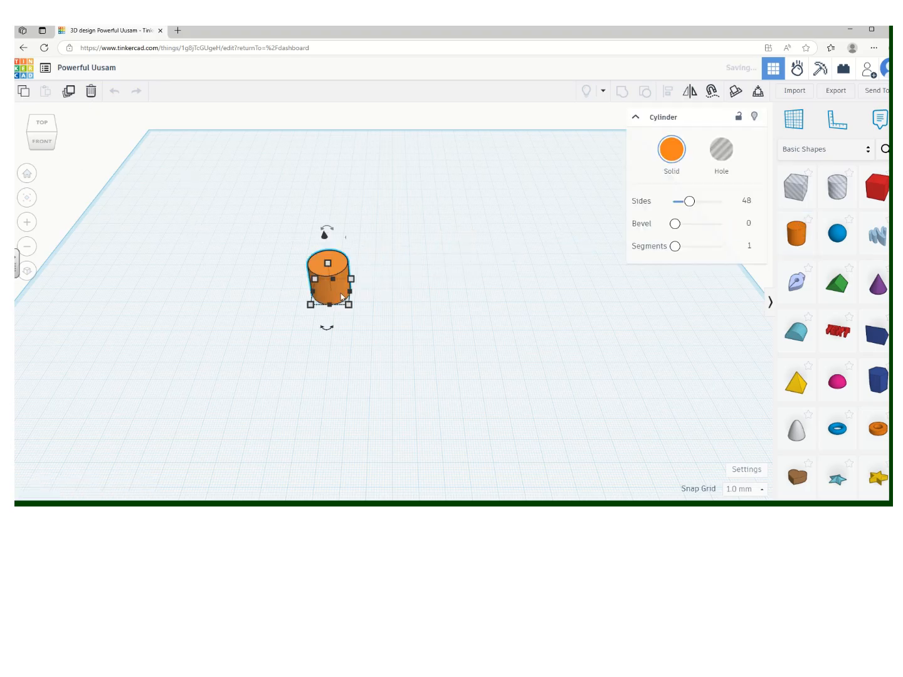
pyautogui.moveTo(844, 284); pyautogui.dragTo(457, 291)
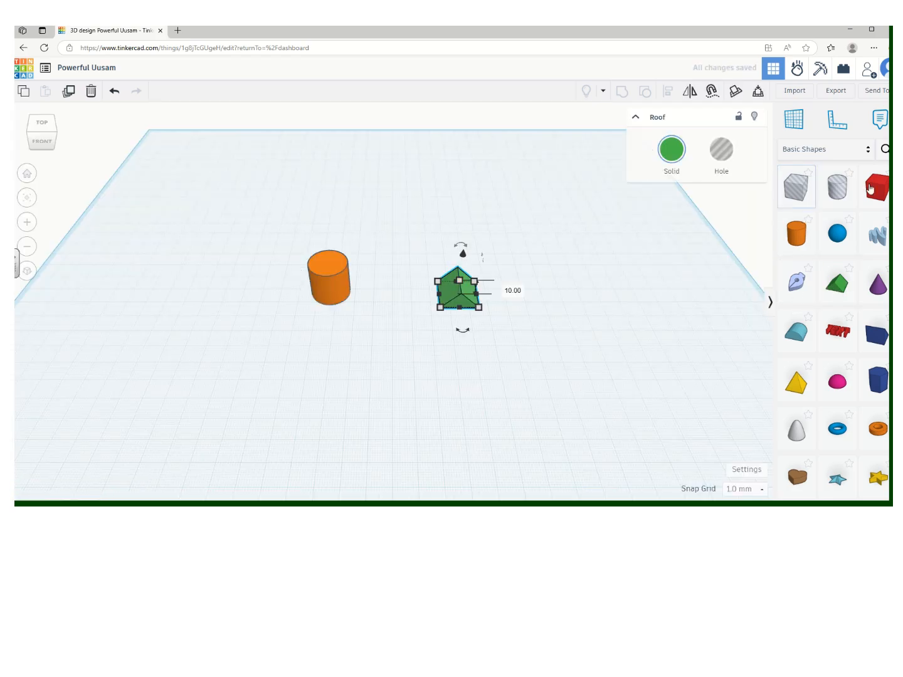
# Step: Look through the available basic shapes and the shapes library categories, ending on Basic Shapes
pyautogui.scroll(-1, 840, 313)
pyautogui.scroll(-3, 840, 314)
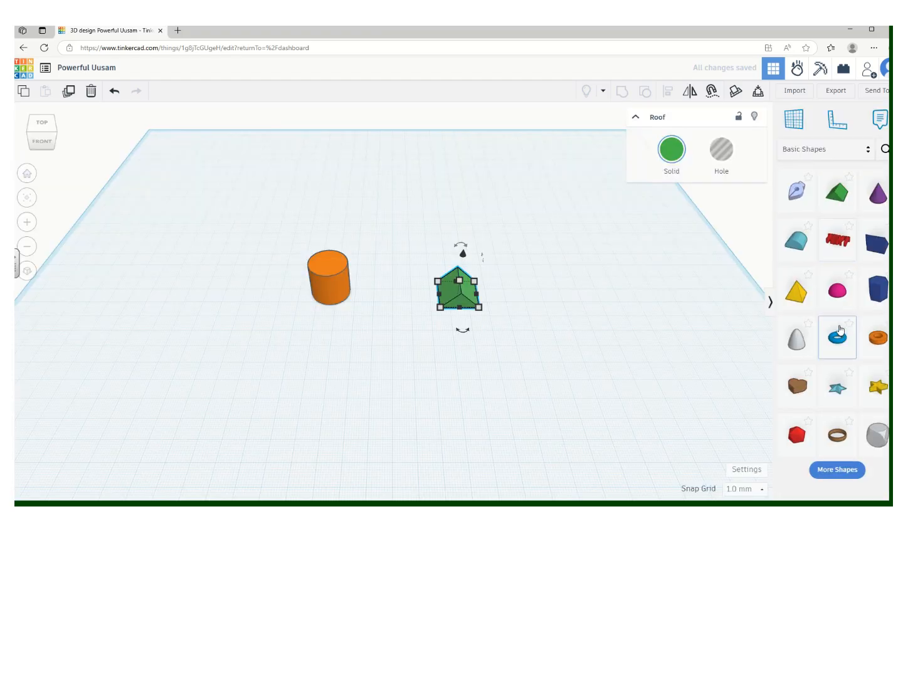
pyautogui.scroll(2, 795, 394)
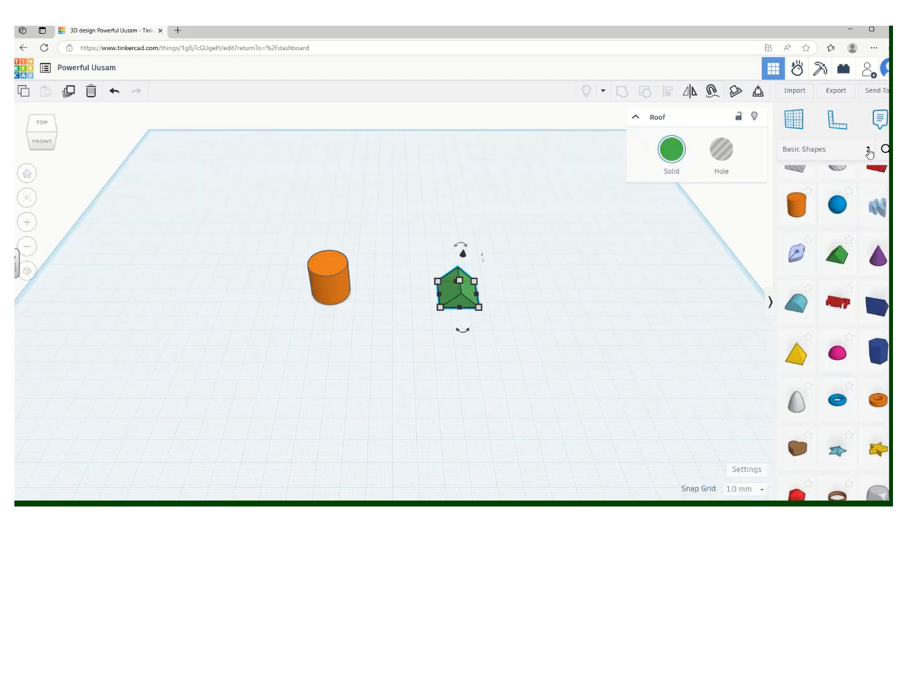
pyautogui.click(866, 150)
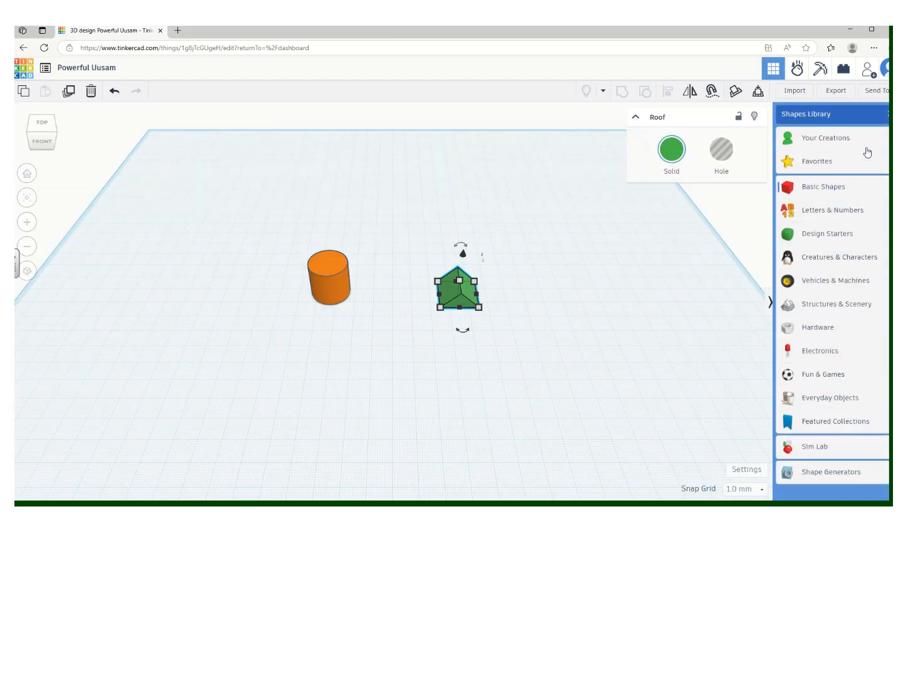
pyautogui.click(835, 188)
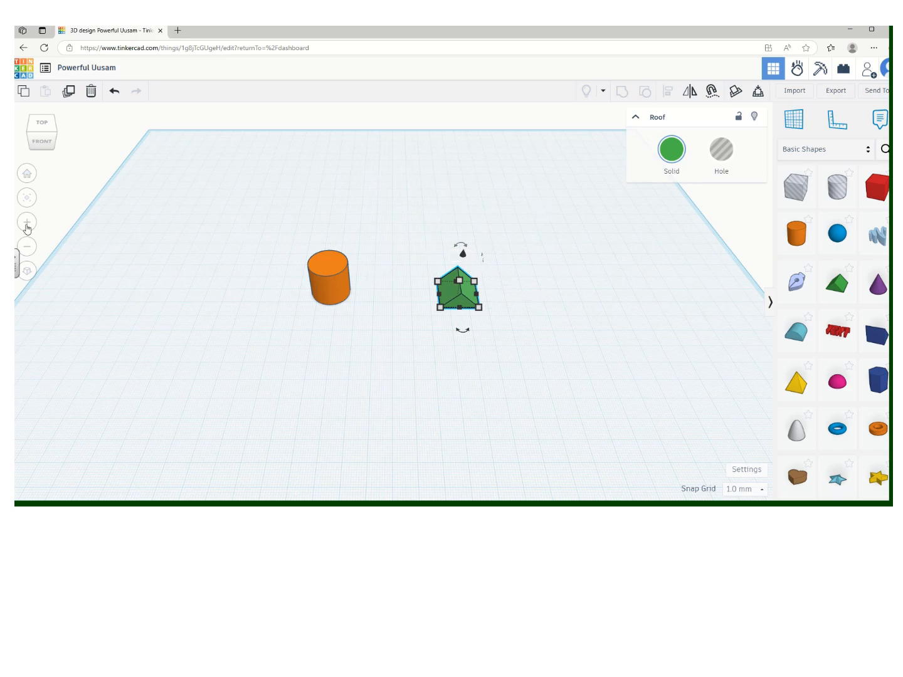
# Step: Examine the roof and the cylinder up close one after the other, returning to the home view
pyautogui.click(27, 224)
pyautogui.click(26, 224)
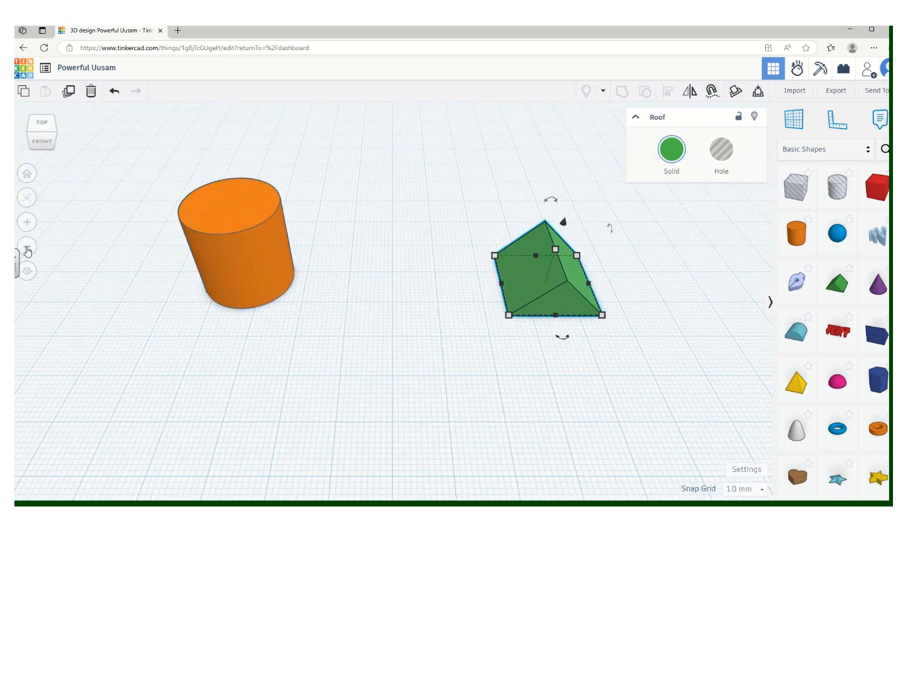
pyautogui.click(27, 251)
pyautogui.click(27, 250)
pyautogui.click(27, 248)
pyautogui.click(28, 247)
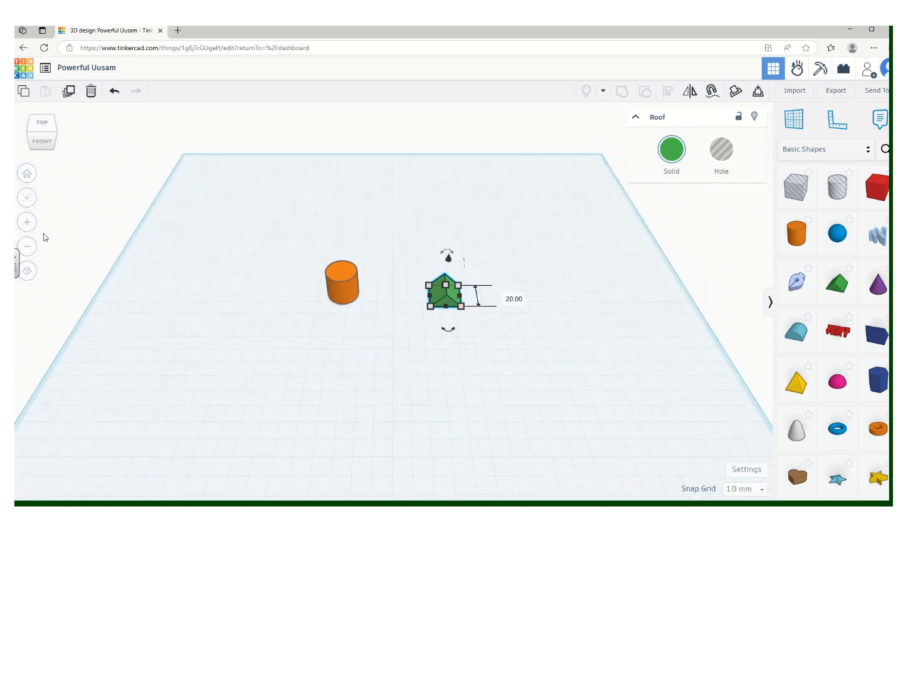
pyautogui.click(28, 200)
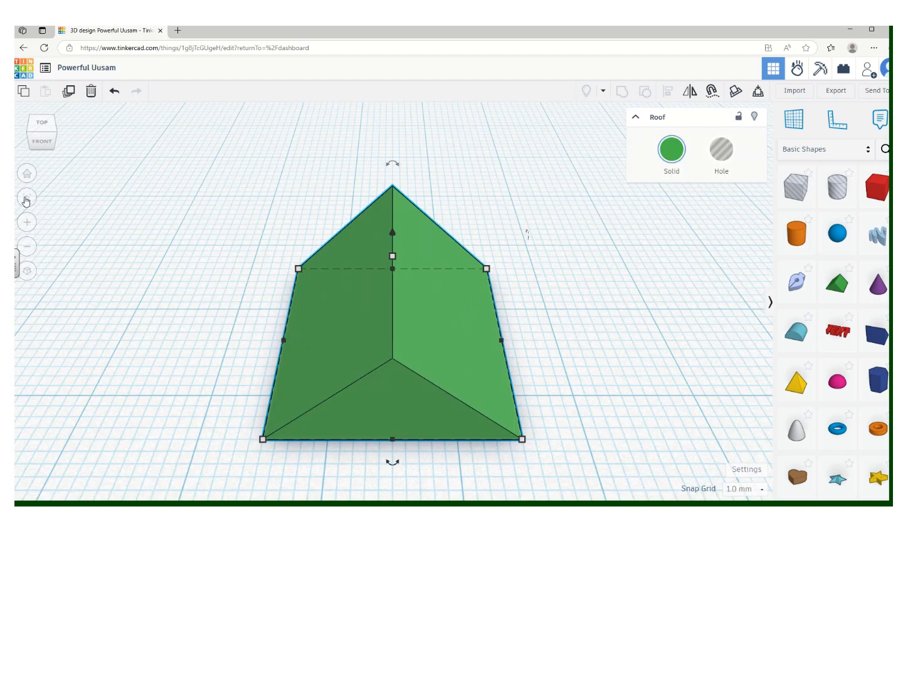
pyautogui.click(26, 176)
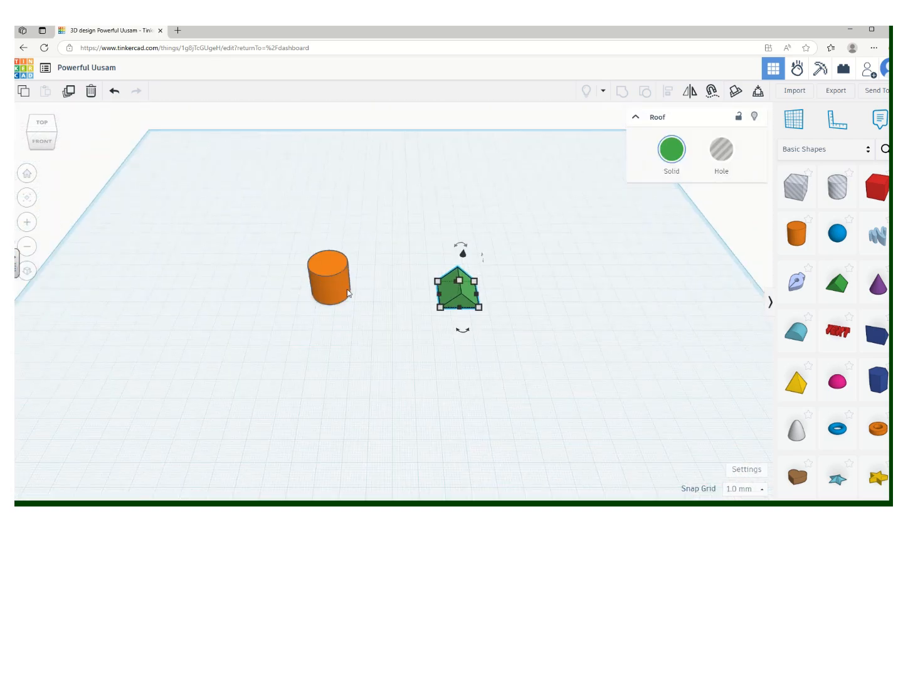
pyautogui.click(330, 279)
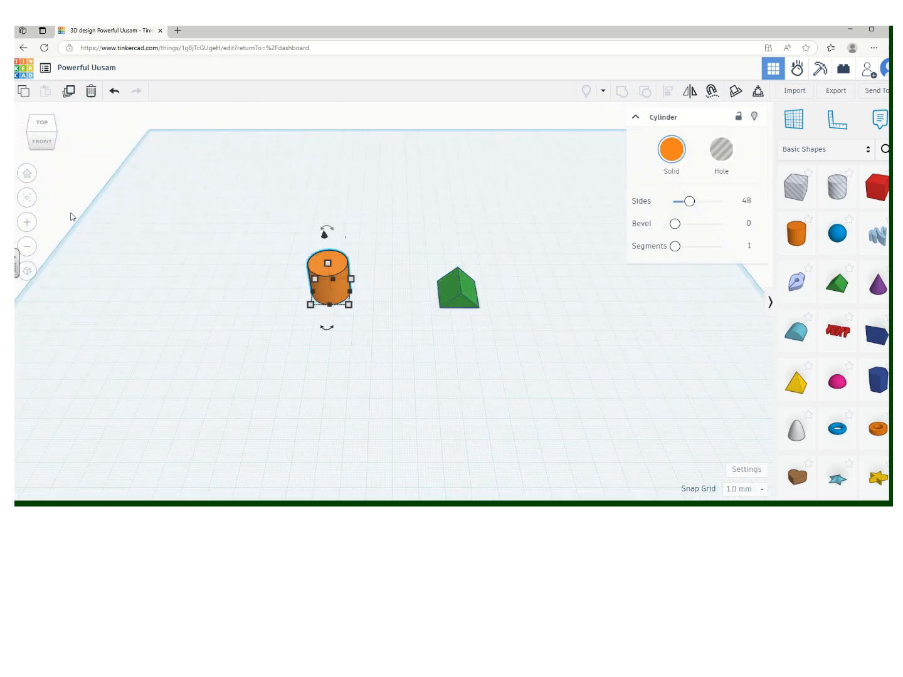
pyautogui.click(28, 199)
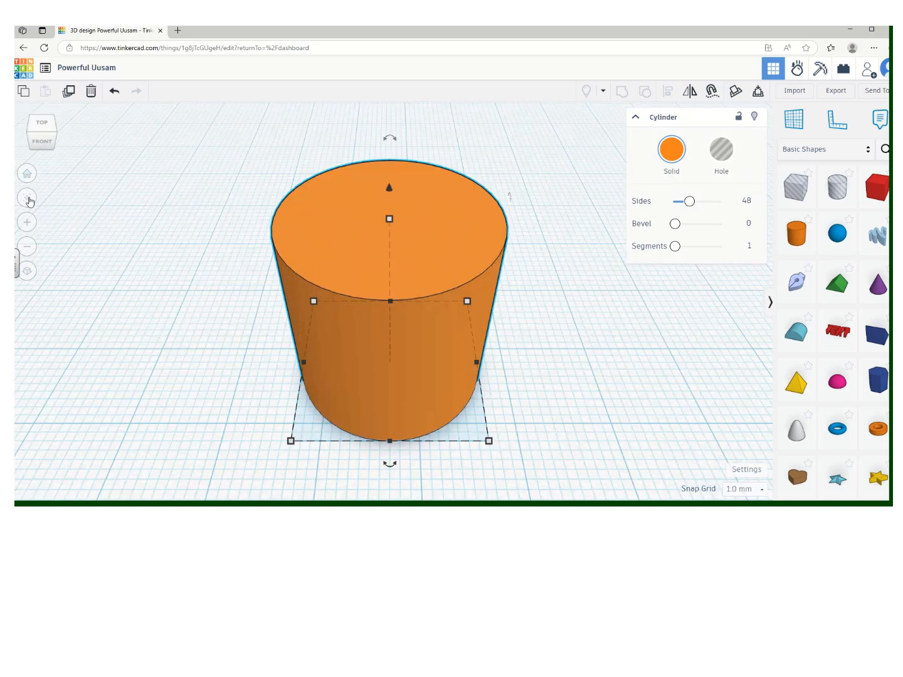
pyautogui.click(26, 175)
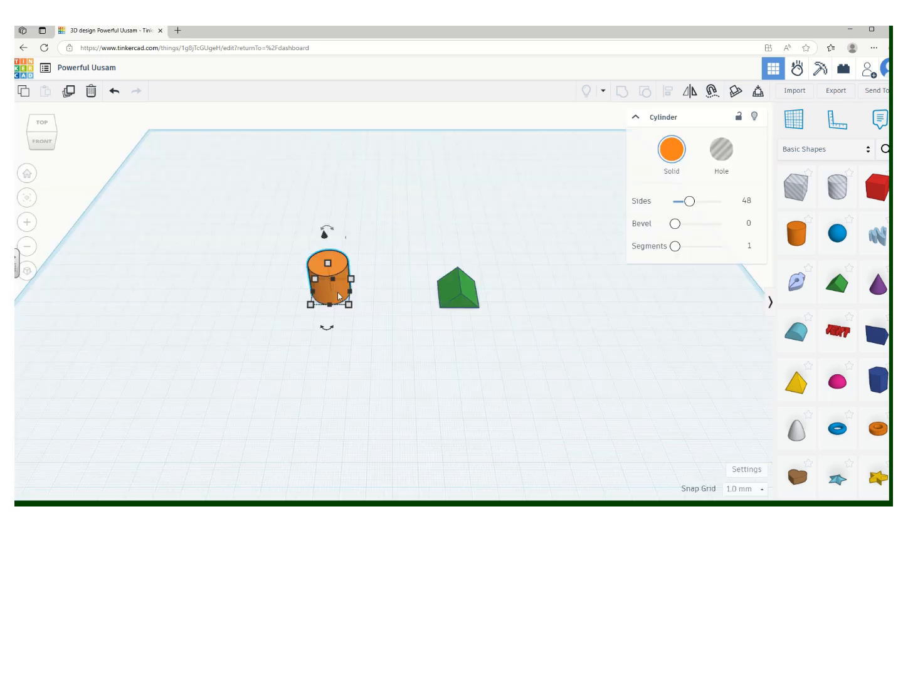
# Step: Inspect the cylinder and roof from below and above, and delete both shapes from the workplane
pyautogui.click(41, 142)
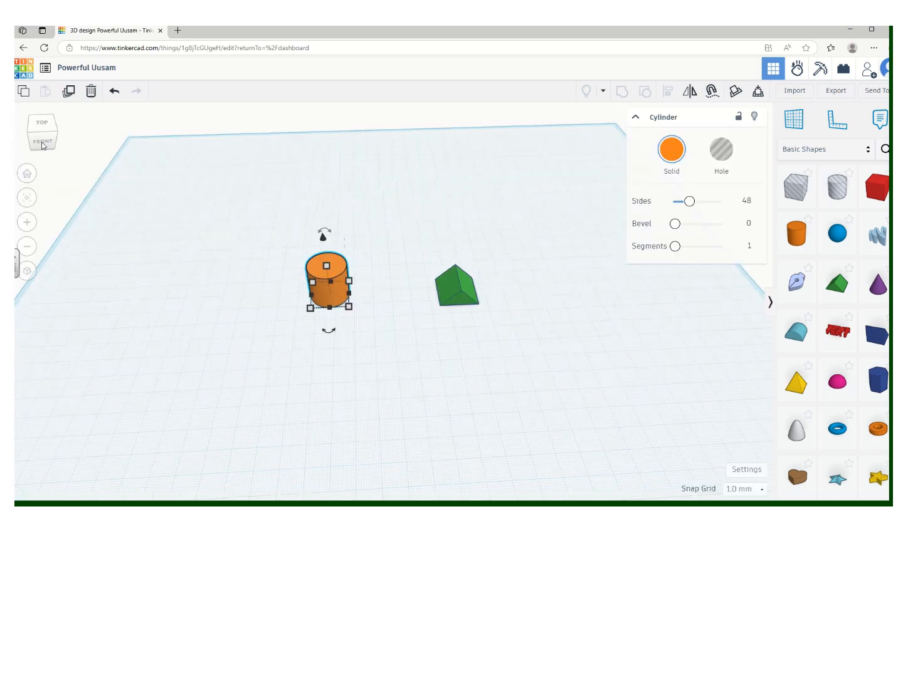
pyautogui.moveTo(54, 141)
pyautogui.mouseDown()
pyautogui.moveTo(66, 137)
pyautogui.moveTo(68, 146)
pyautogui.mouseUp()
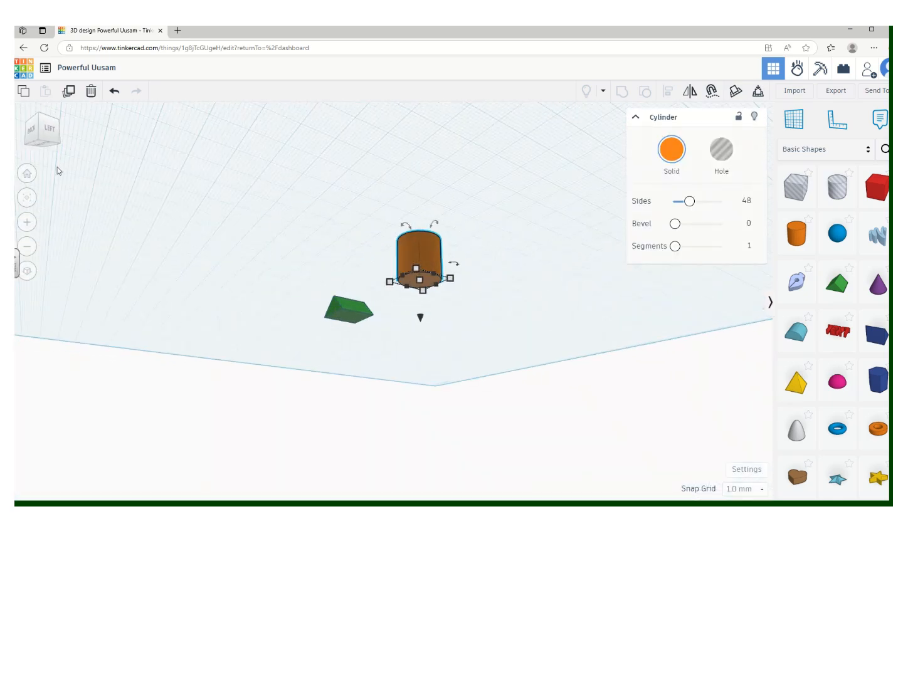
pyautogui.moveTo(291, 188); pyautogui.dragTo(498, 390)
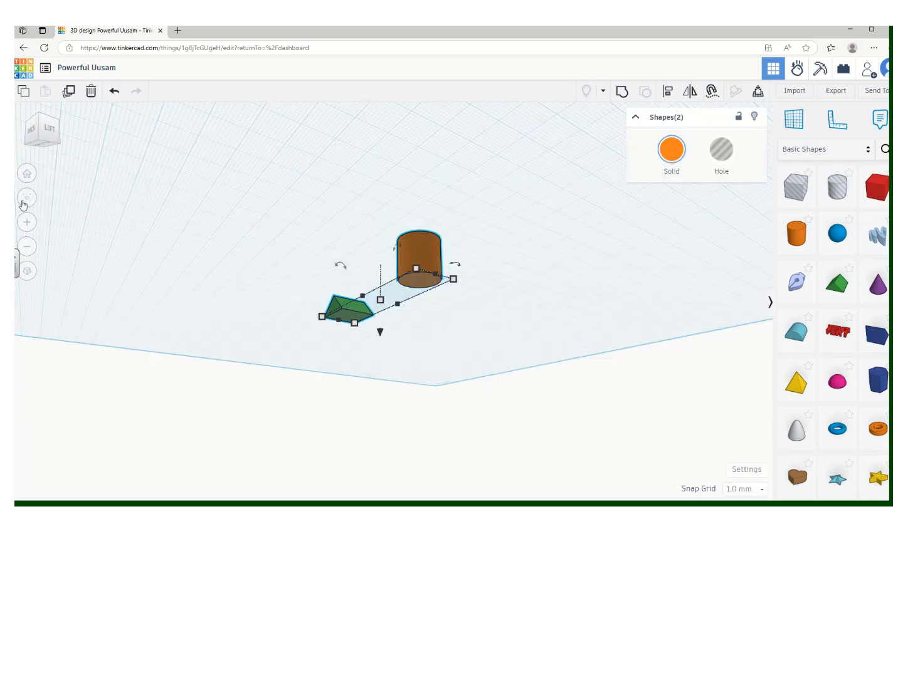
pyautogui.click(26, 222)
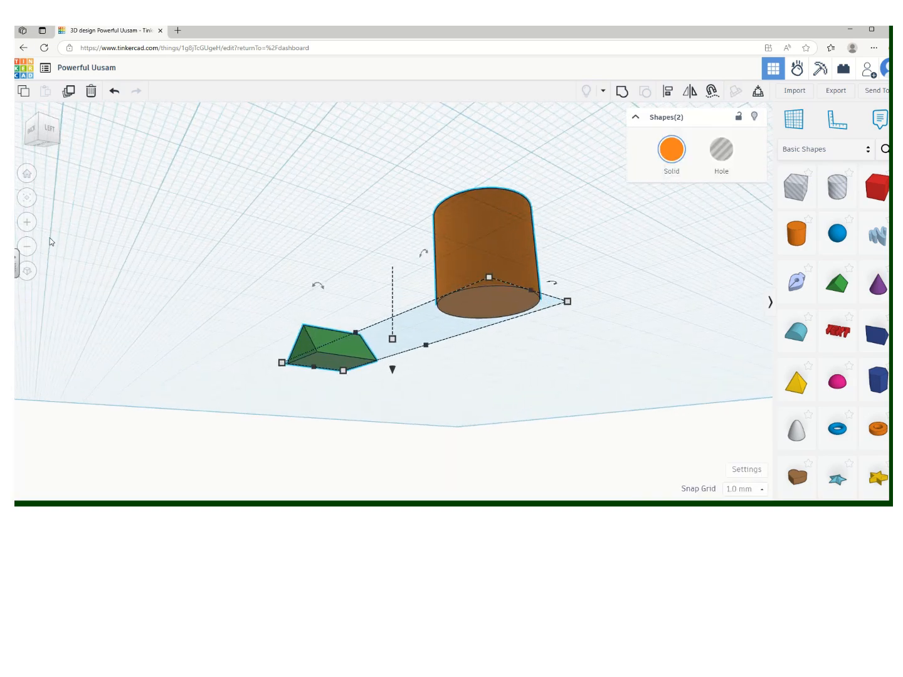
pyautogui.moveTo(42, 134); pyautogui.dragTo(151, 168)
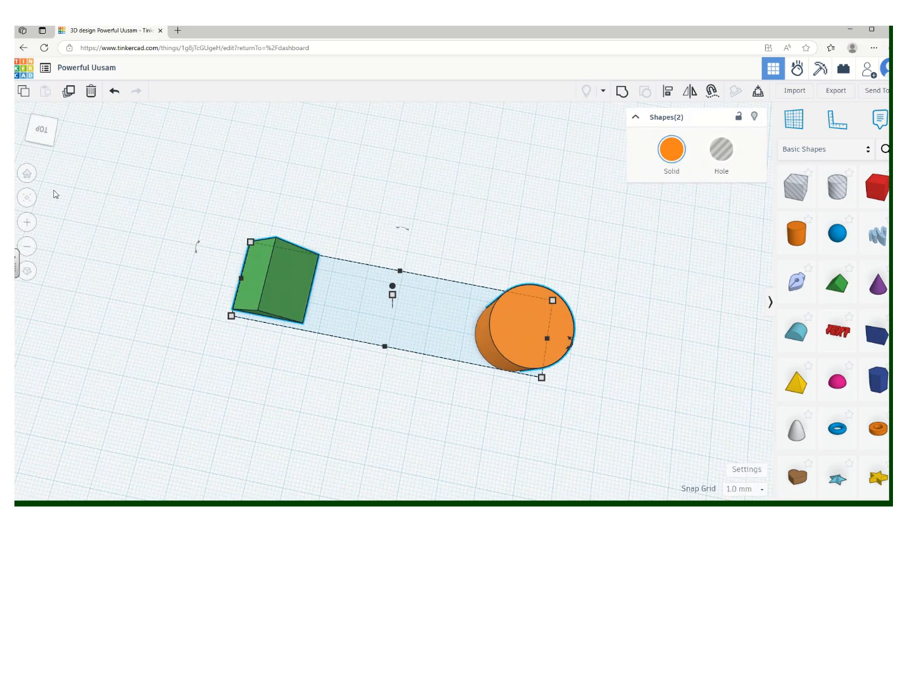
pyautogui.click(27, 173)
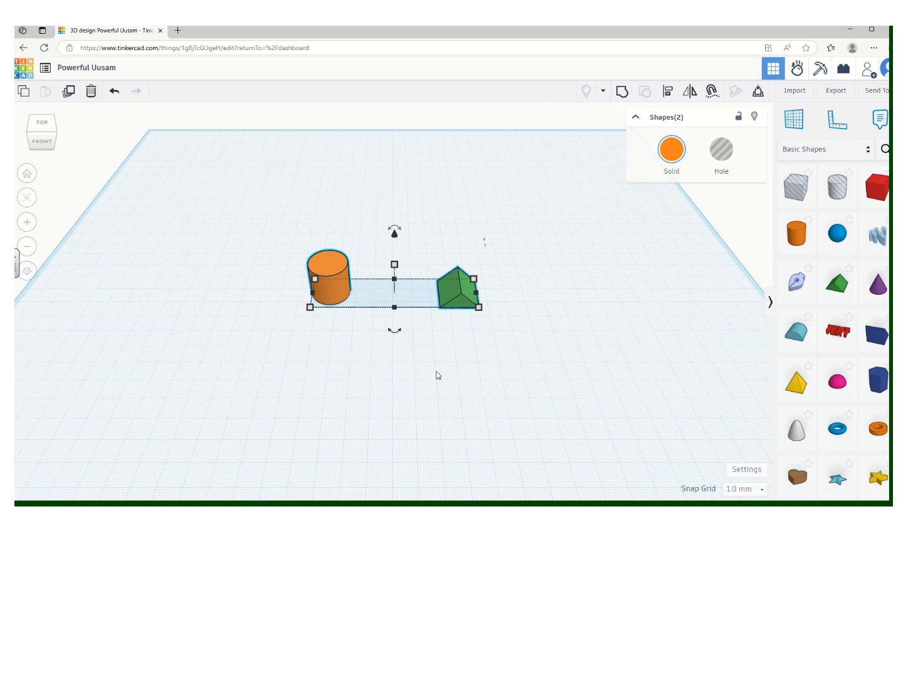
pyautogui.press('Delete')
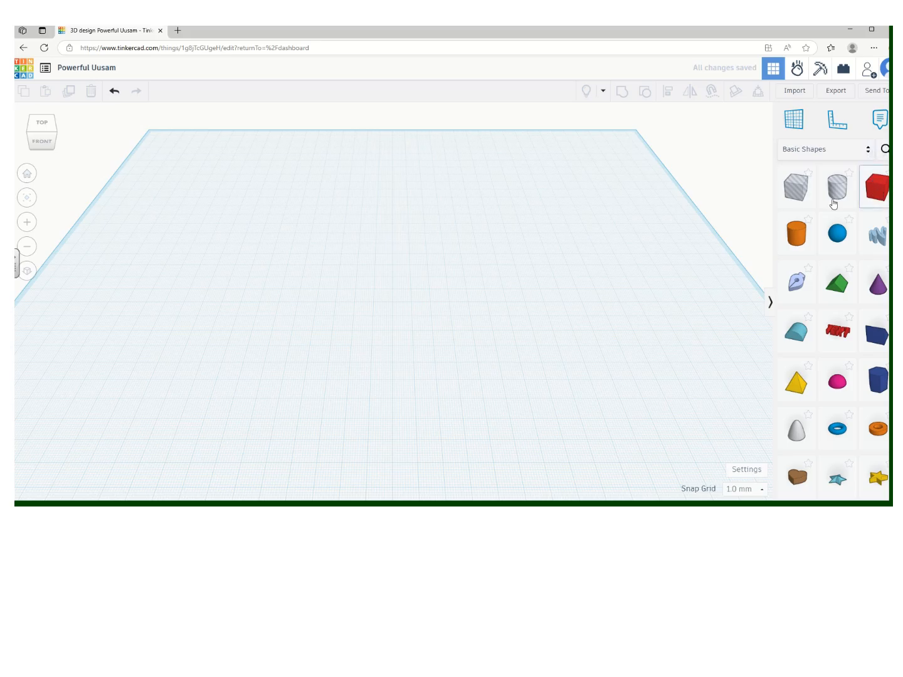
# Step: Place a red box on the workplane and show it from an angled close-up view
pyautogui.moveTo(875, 186); pyautogui.dragTo(292, 274)
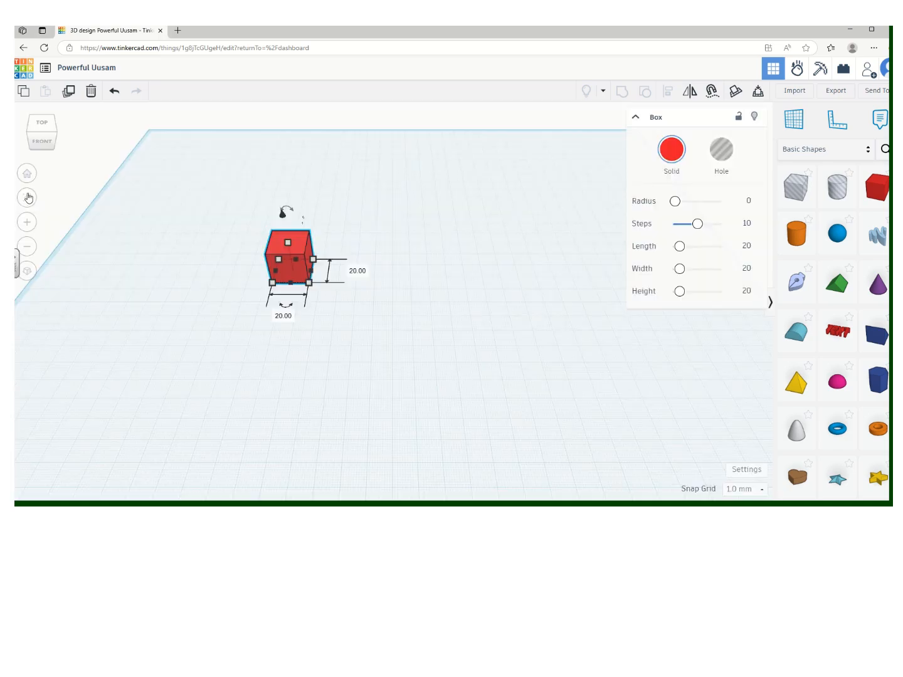
pyautogui.click(27, 197)
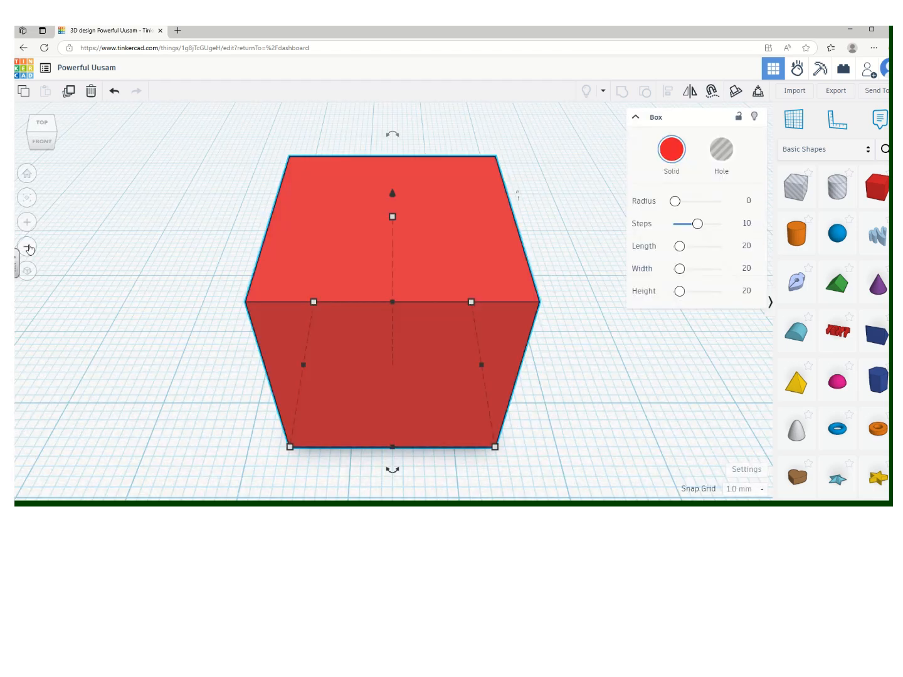
pyautogui.click(27, 246)
pyautogui.click(29, 248)
pyautogui.moveTo(36, 150); pyautogui.dragTo(50, 141)
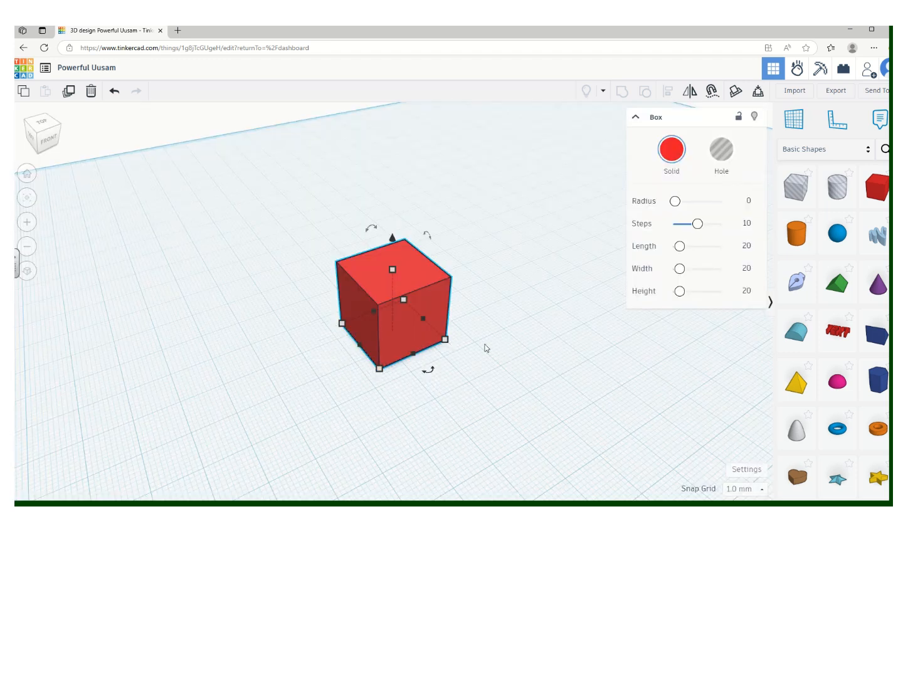
# Step: Set the box's base to 30 mm along its side edge and 70 mm along its front edge
pyautogui.click(447, 340)
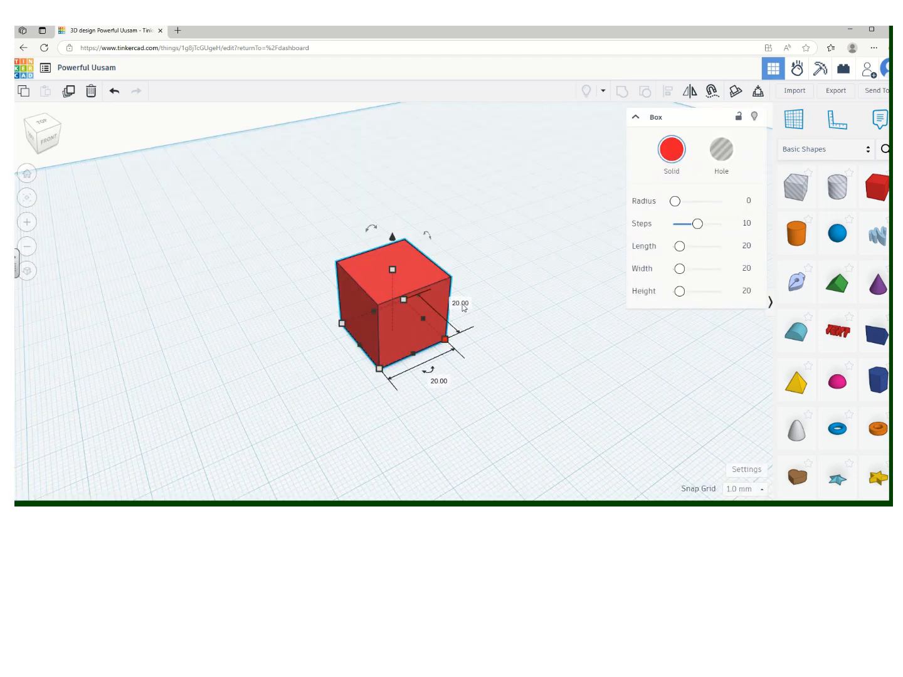
pyautogui.click(459, 303)
pyautogui.write('30')
pyautogui.press('Tab')
pyautogui.press('Return')
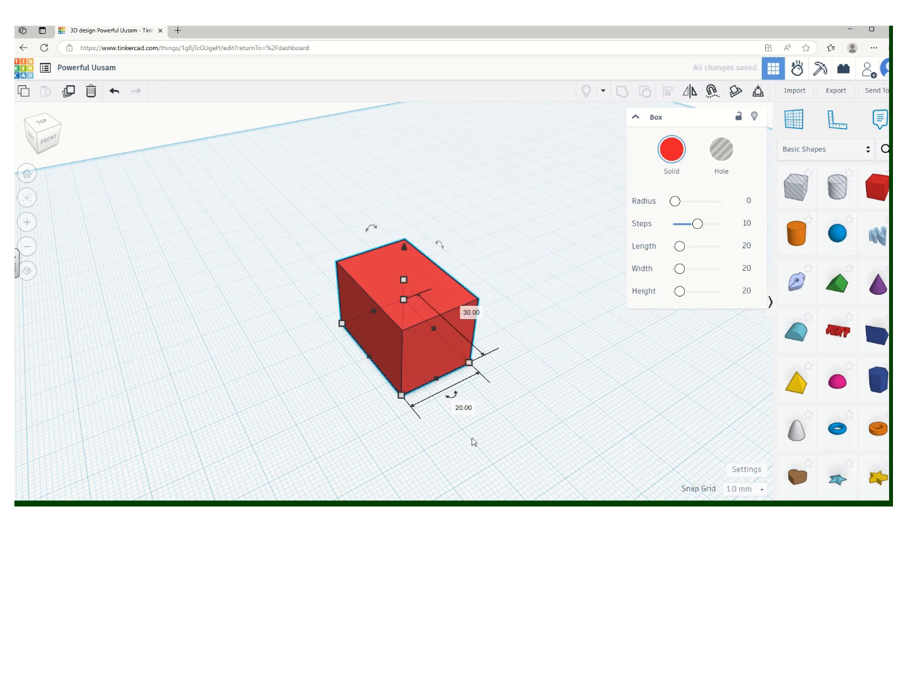
pyautogui.click(464, 408)
pyautogui.write('70')
pyautogui.press('Return')
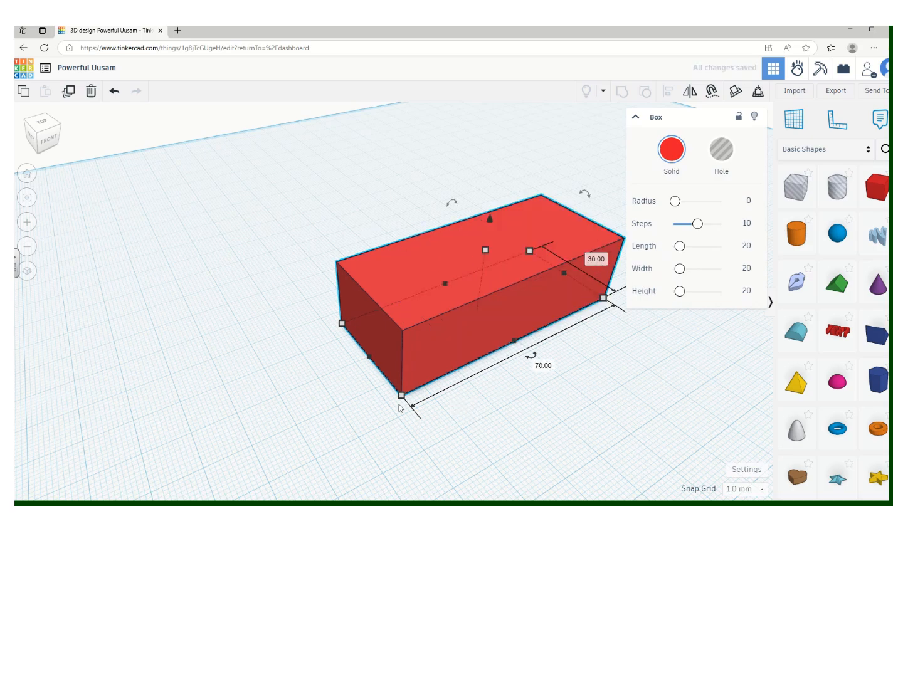
# Step: Try resizing the box freehand by its front corner to about 72 by 35 mm, and undo the change
pyautogui.moveTo(401, 399); pyautogui.dragTo(411, 421)
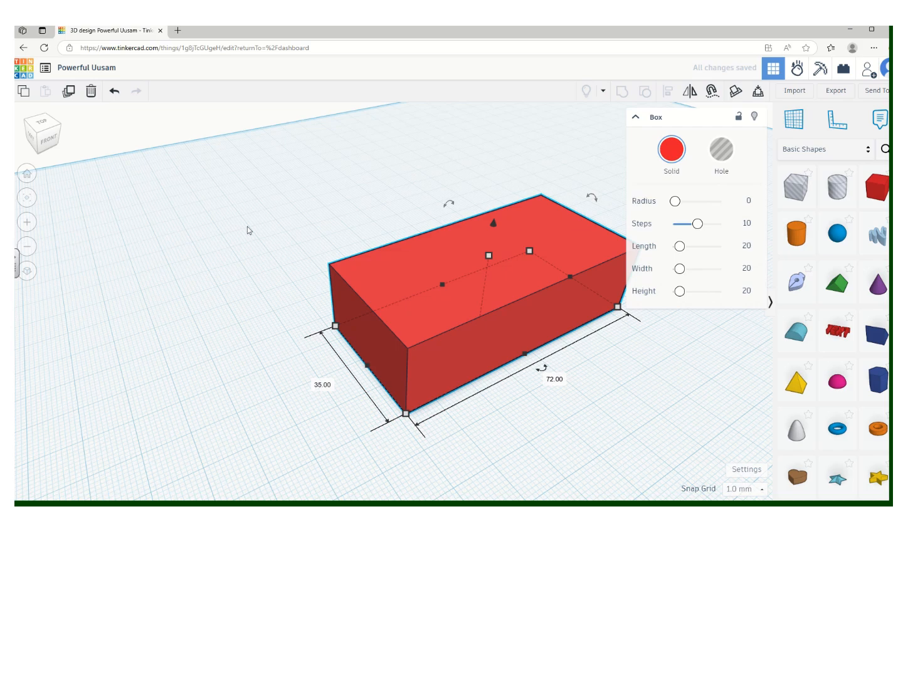
pyautogui.click(114, 93)
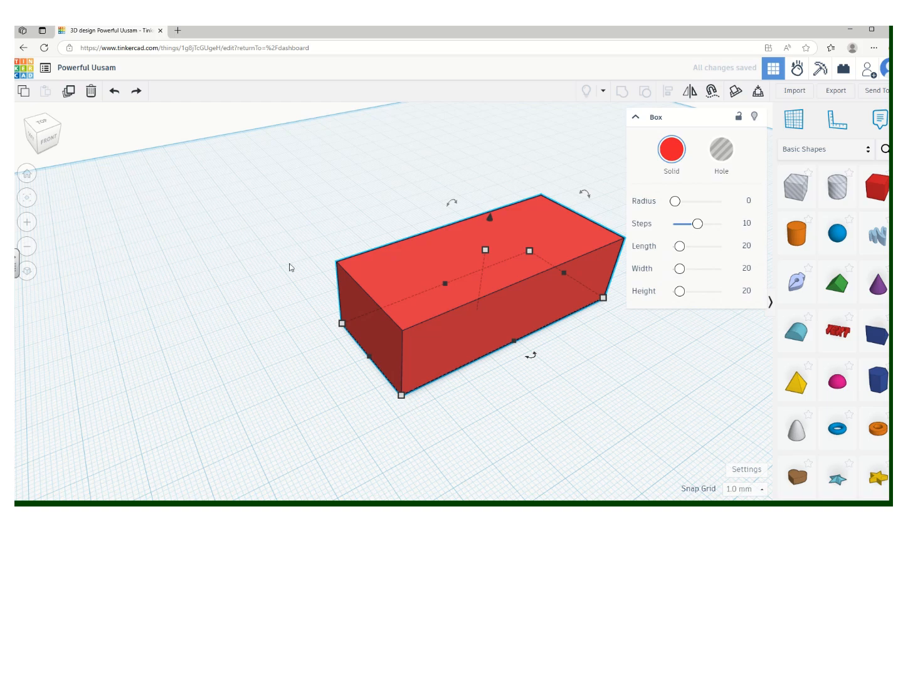
# Step: Duplicate the box and move the copy towards the front of the workplane, clear of the original
pyautogui.click(27, 199)
pyautogui.click(28, 252)
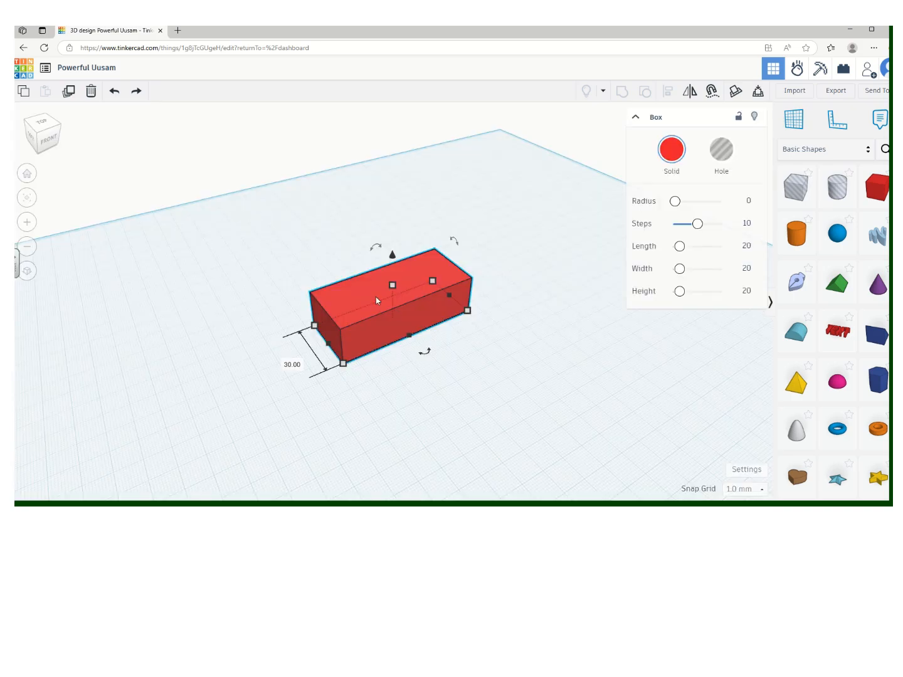
pyautogui.click(69, 92)
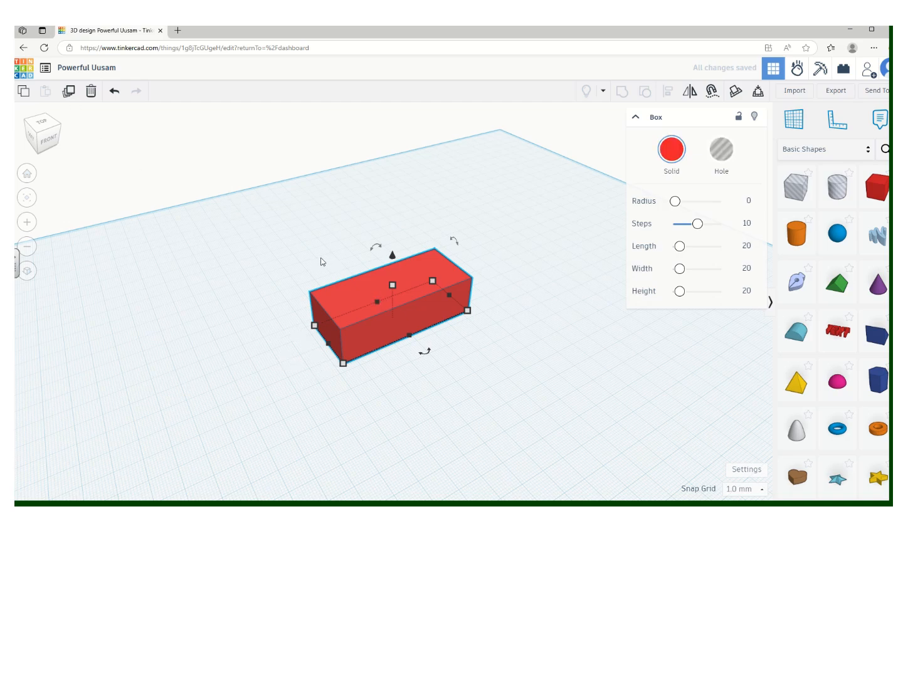
pyautogui.press('Down')
pyautogui.press('Down')
pyautogui.press('Down')
pyautogui.press('Down')
pyautogui.press('Down')
pyautogui.press('Down')
pyautogui.press('Down')
pyautogui.press('Down')
pyautogui.press('Down')
pyautogui.press('Down')
pyautogui.press('Down')
pyautogui.press('Down')
pyautogui.press('Down')
pyautogui.press('Down')
pyautogui.press('Down')
pyautogui.press('Down')
pyautogui.press('Down')
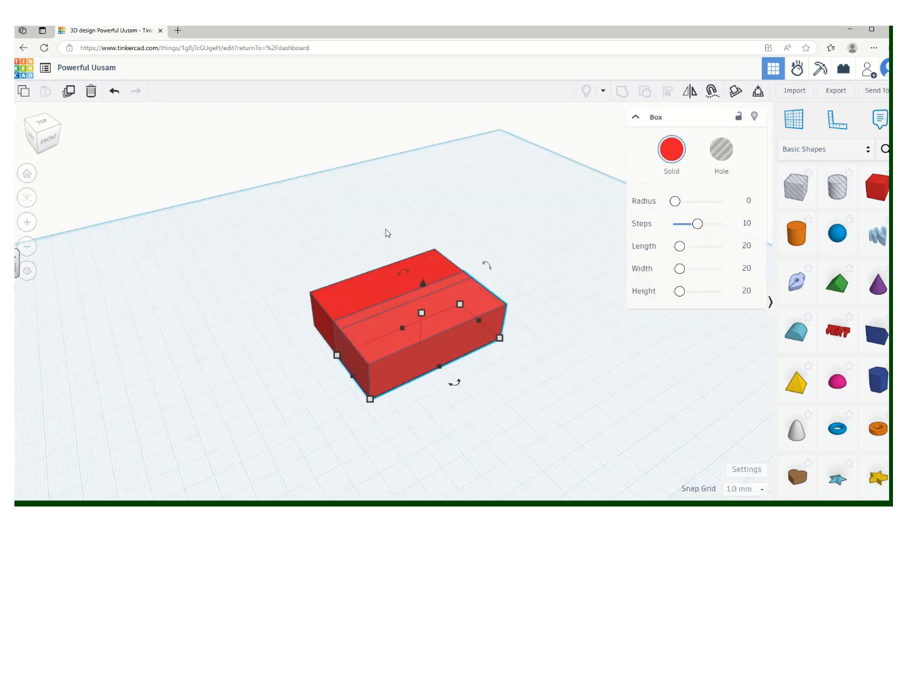
pyautogui.press('Down')
pyautogui.press('Down')
pyautogui.press('Down')
pyautogui.press('Down')
pyautogui.press('Down')
pyautogui.press('Down')
pyautogui.press('Down')
pyautogui.press('Down')
pyautogui.press('Down')
pyautogui.press('Down')
pyautogui.press('Down')
pyautogui.press('Down')
pyautogui.press('Down')
pyautogui.press('Down')
pyautogui.press('Down')
pyautogui.press('Down')
pyautogui.press('Down')
pyautogui.press('Down')
pyautogui.press('Down')
pyautogui.press('Down')
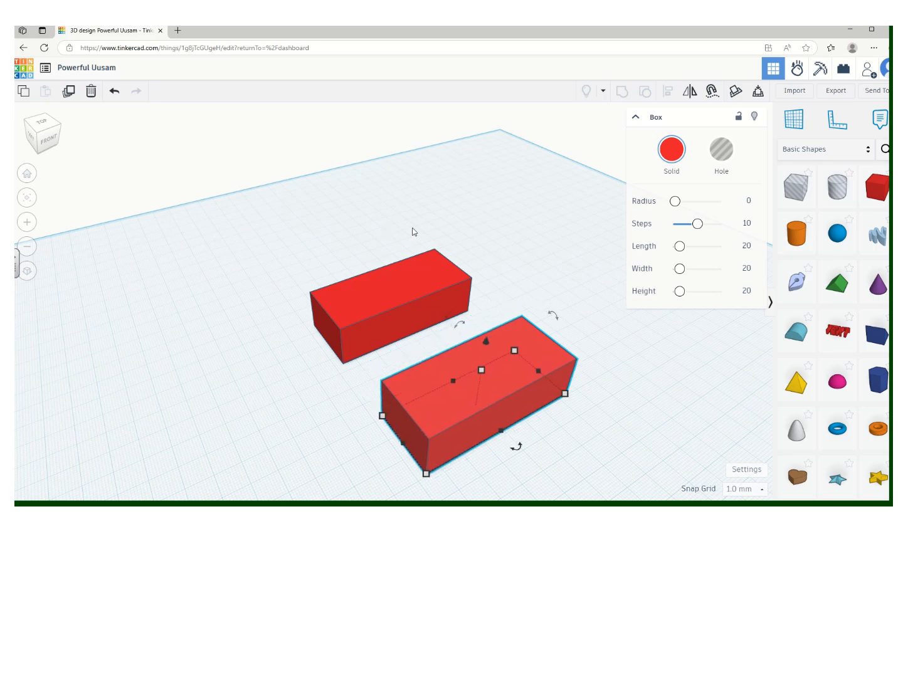
pyautogui.moveTo(512, 336); pyautogui.dragTo(490, 393)
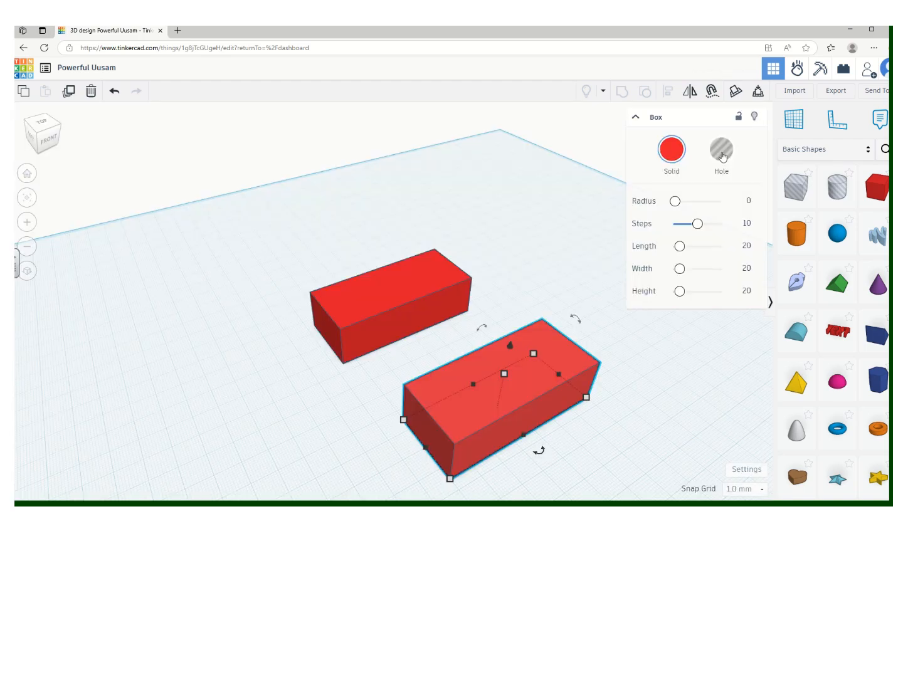
# Step: Turn the front box copy into a hole and set its base to 26 mm by 66 mm
pyautogui.click(721, 158)
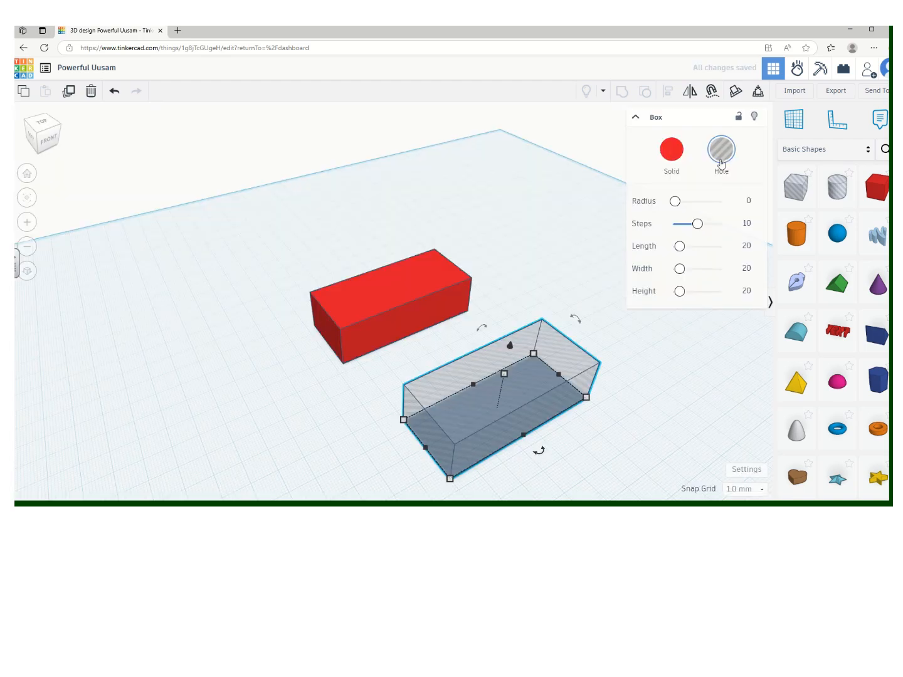
pyautogui.click(548, 213)
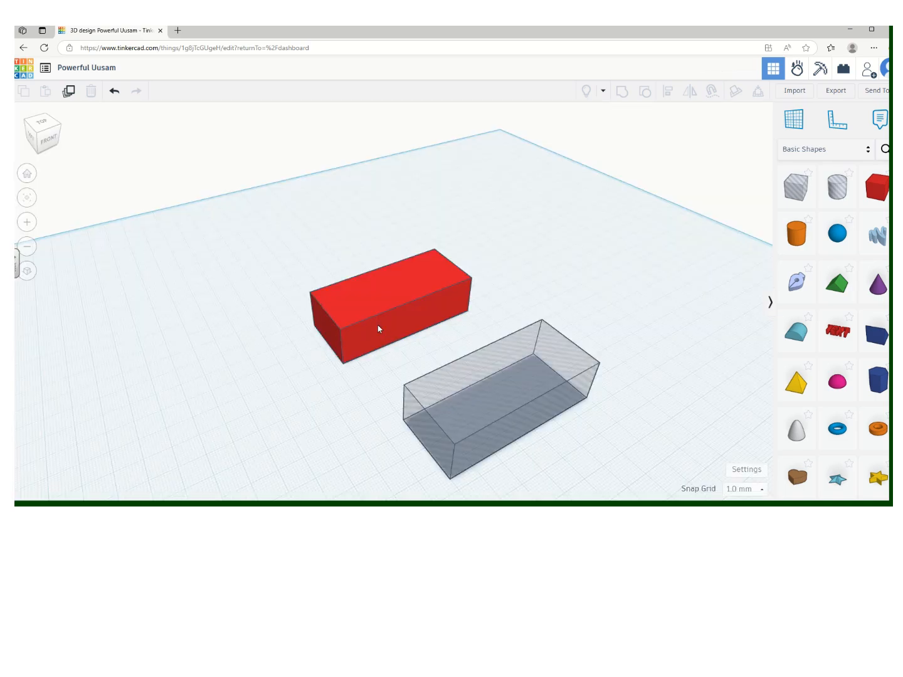
pyautogui.click(446, 423)
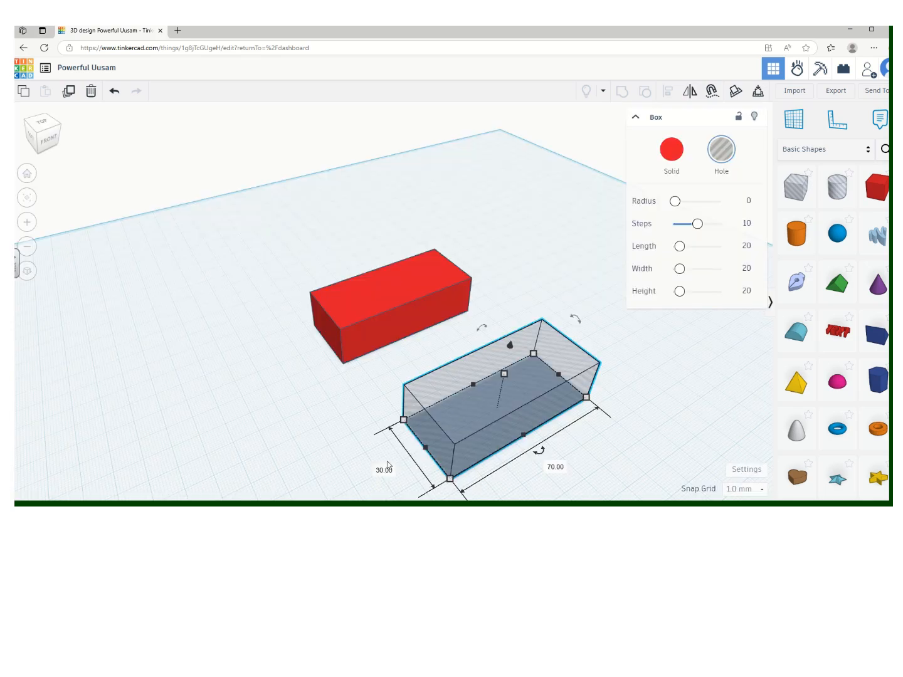
pyautogui.click(383, 471)
pyautogui.write('26')
pyautogui.press('Return')
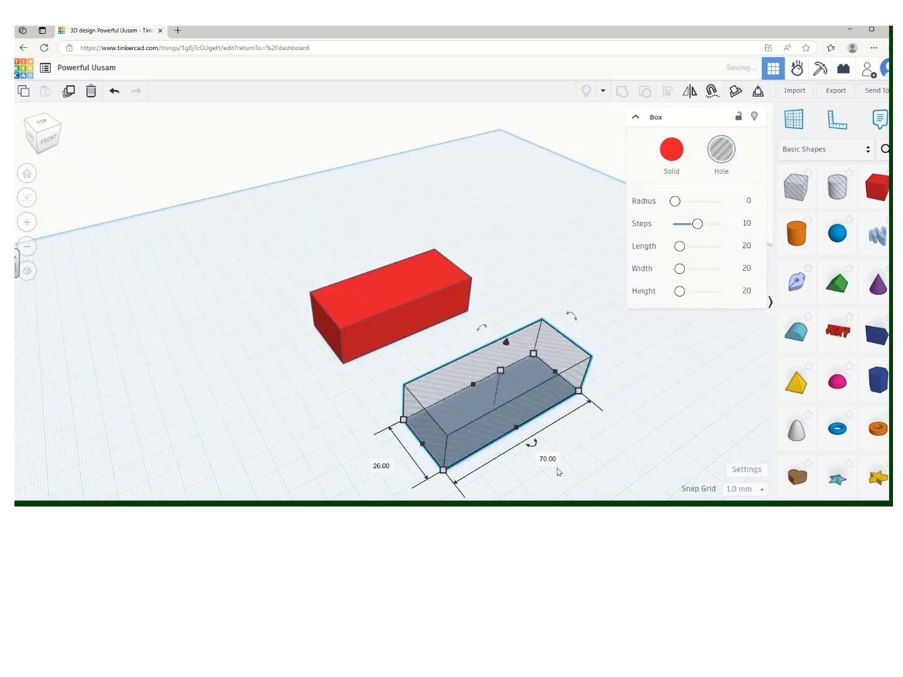
pyautogui.click(548, 458)
pyautogui.write('66')
pyautogui.press('Return')
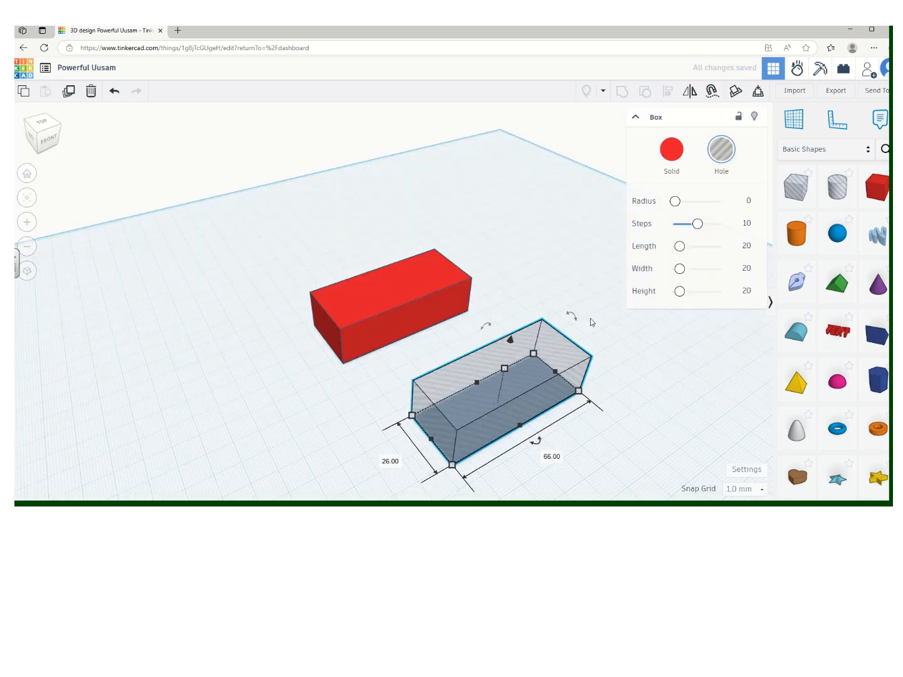
# Step: Move the hole closer to the red box and centre-align the two shapes along both length and width
pyautogui.moveTo(481, 409); pyautogui.dragTo(430, 392)
pyautogui.click(562, 316)
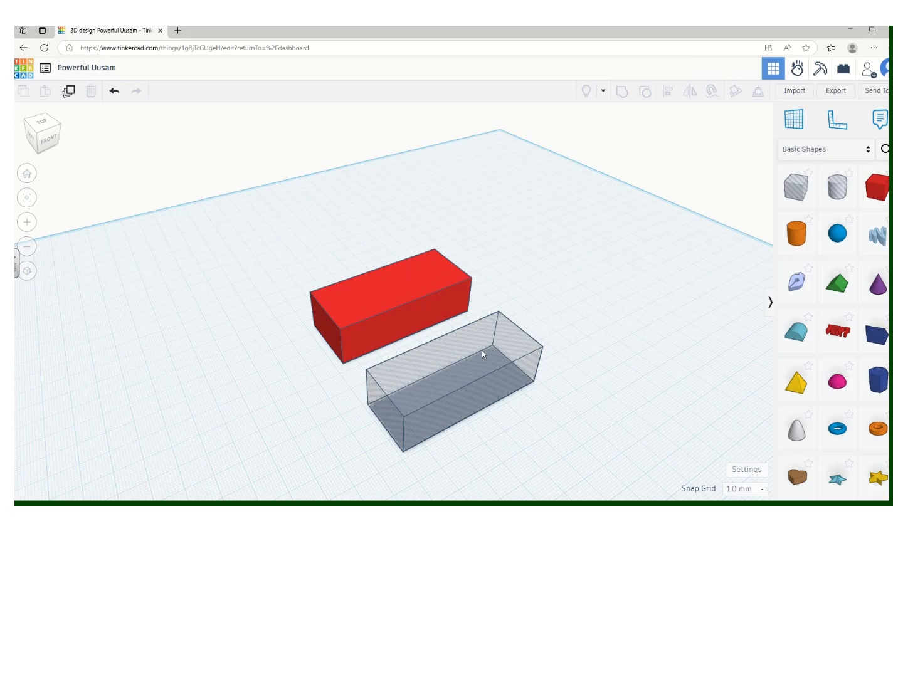
pyautogui.moveTo(242, 254); pyautogui.dragTo(464, 455)
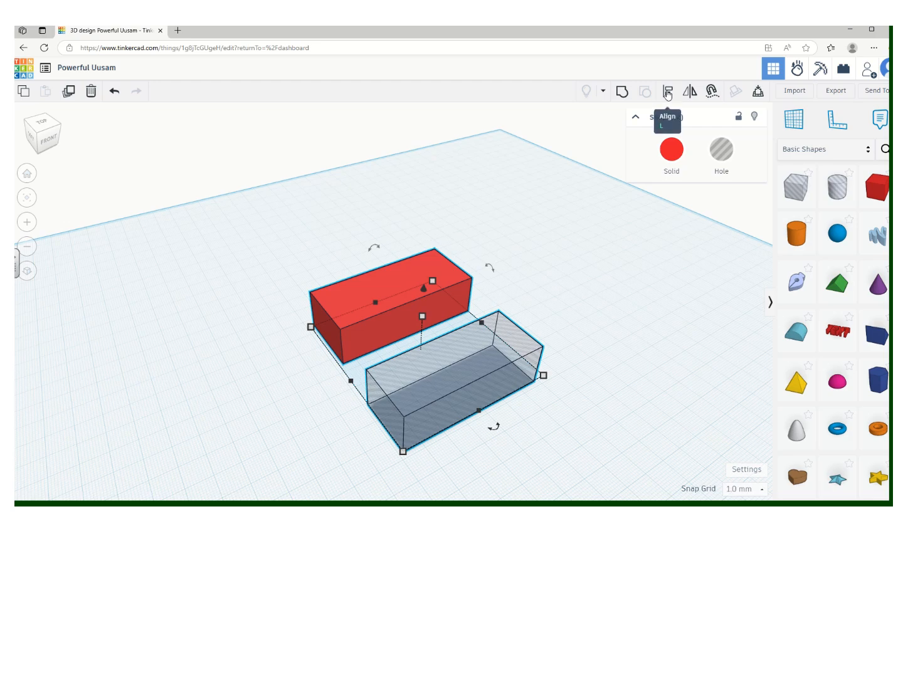
pyautogui.click(668, 93)
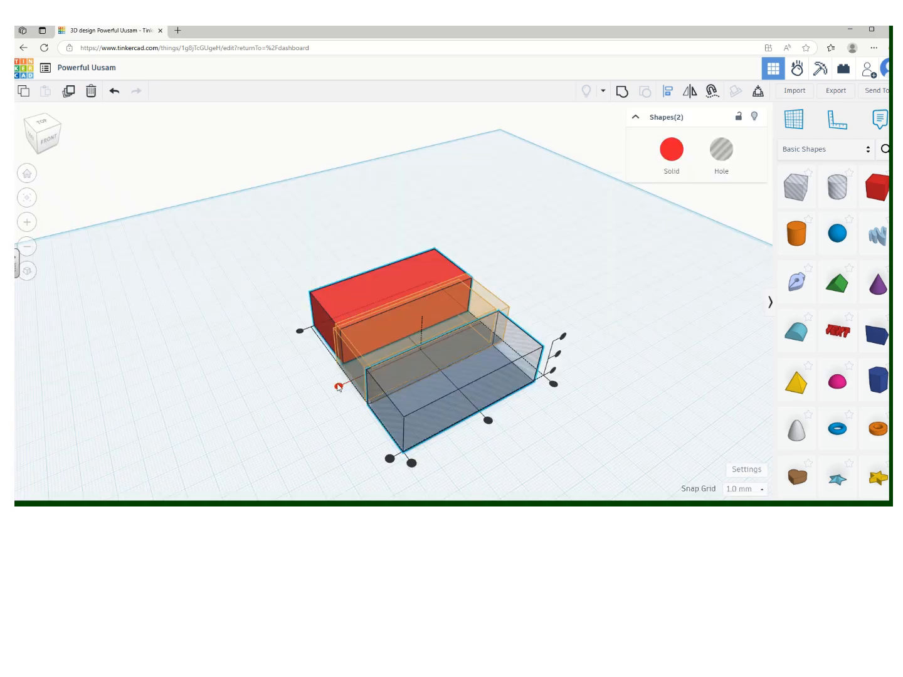
pyautogui.click(338, 387)
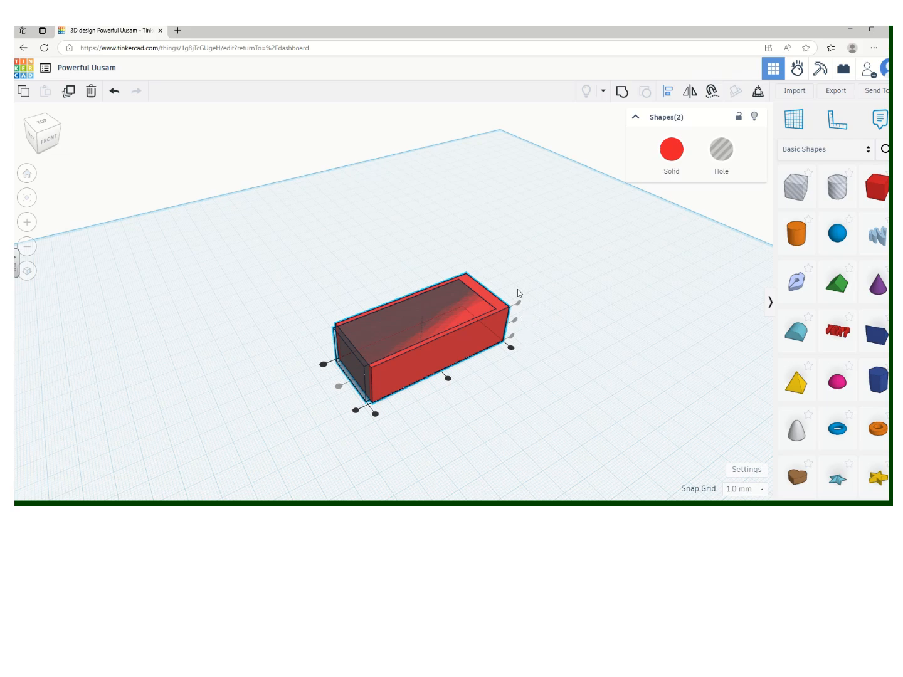
pyautogui.click(448, 378)
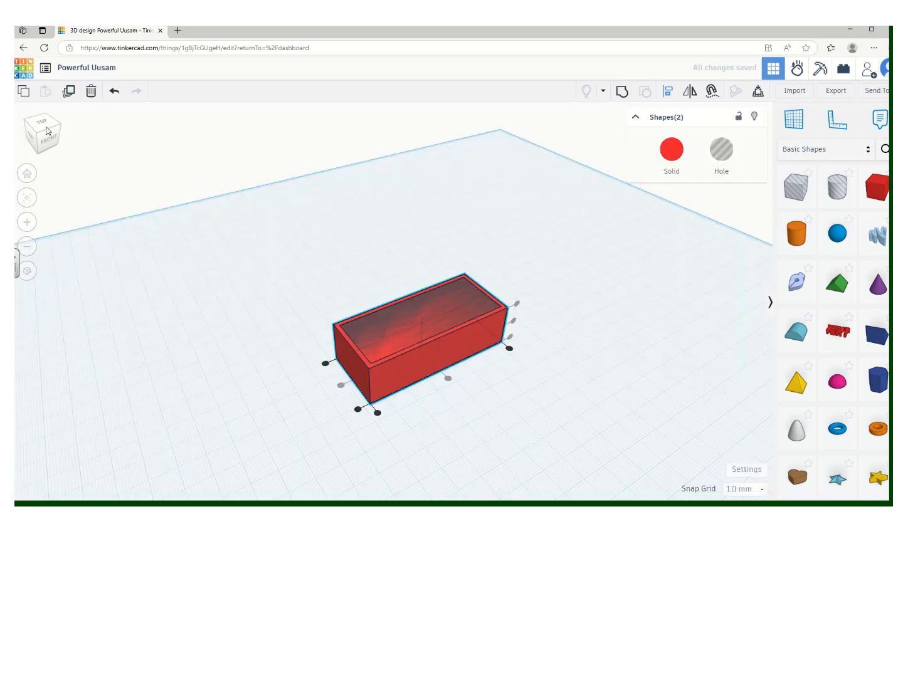
# Step: Group the red box with the hole, look at the cut from above and from home view, and undo the grouping
pyautogui.click(43, 127)
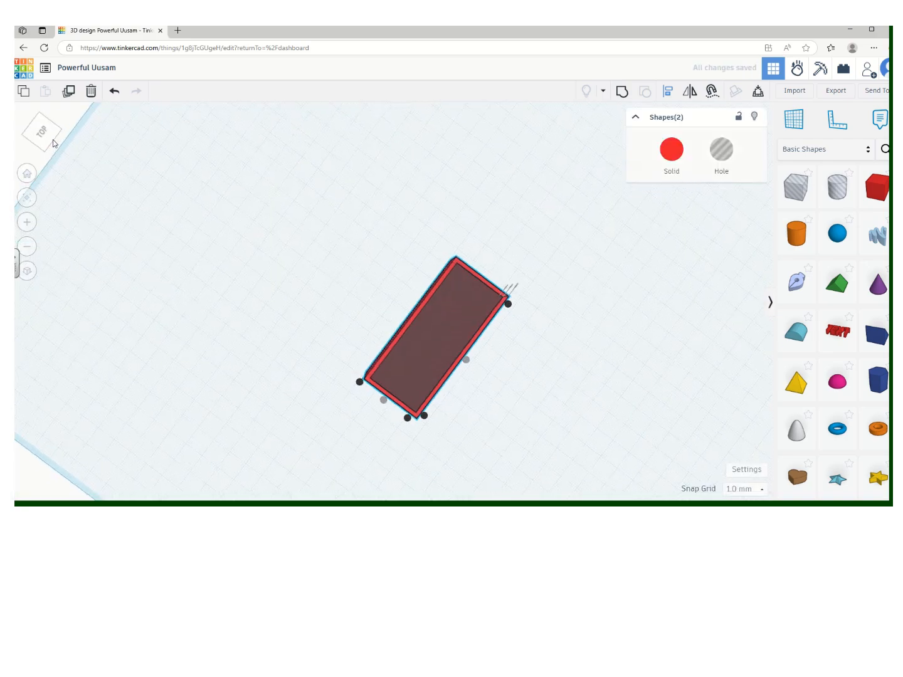
pyautogui.moveTo(80, 155); pyautogui.dragTo(119, 131)
pyautogui.moveTo(122, 134); pyautogui.dragTo(139, 146, button='right')
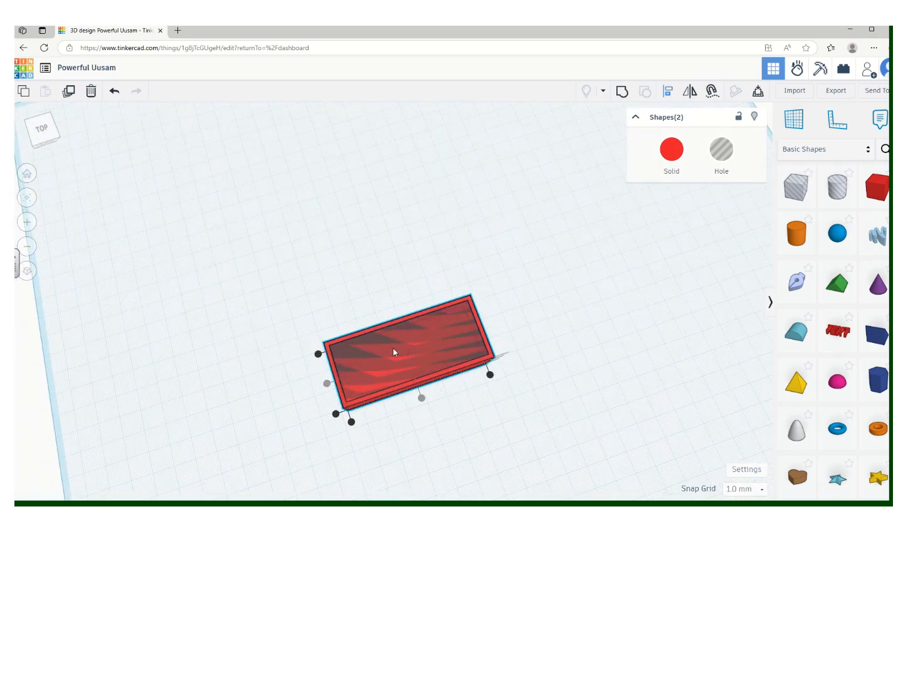
pyautogui.click(621, 95)
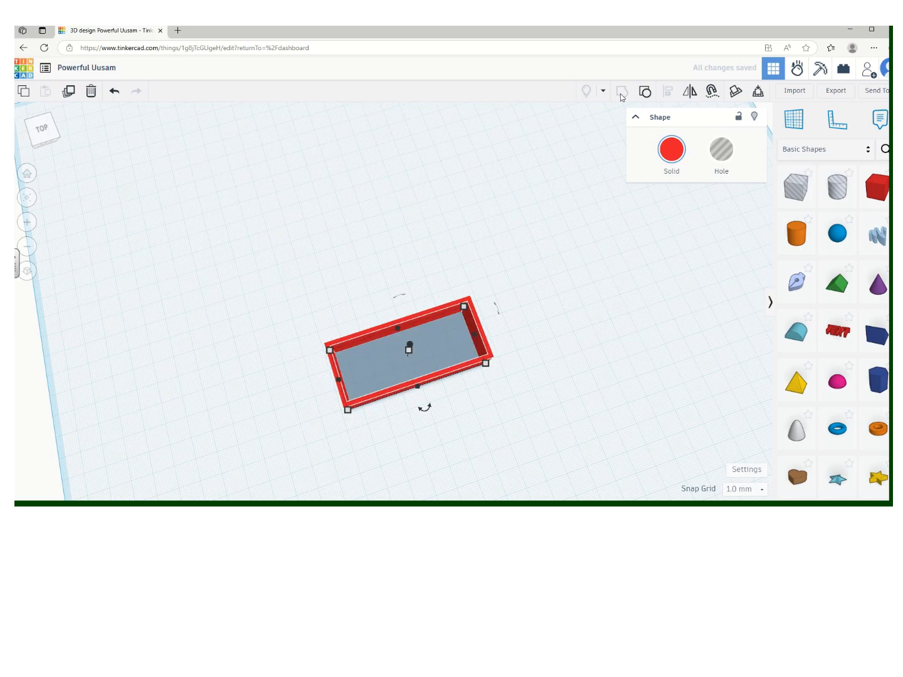
pyautogui.click(51, 133)
pyautogui.moveTo(56, 127); pyautogui.dragTo(116, 129)
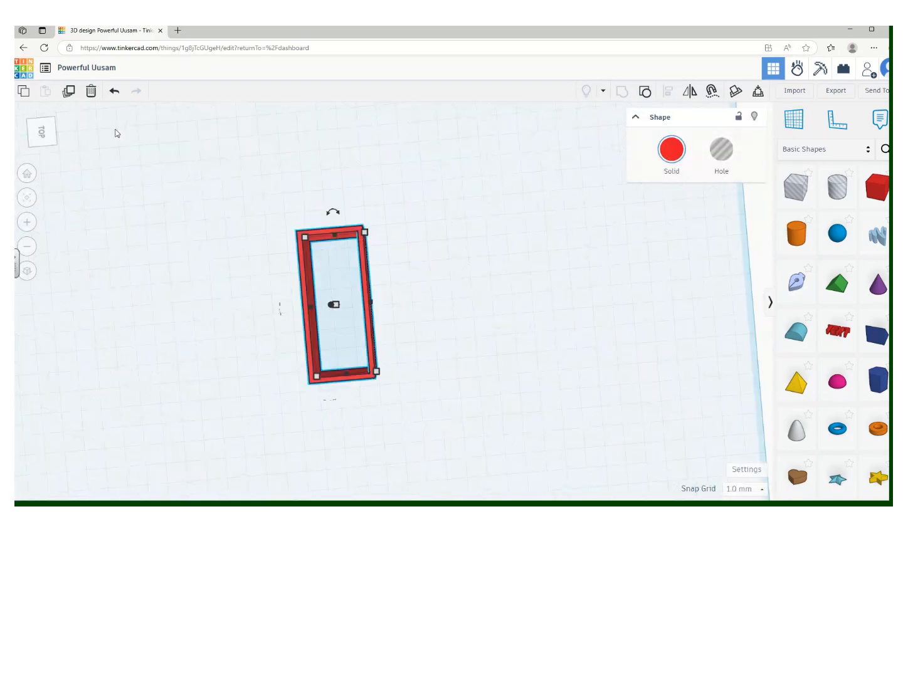
pyautogui.click(27, 175)
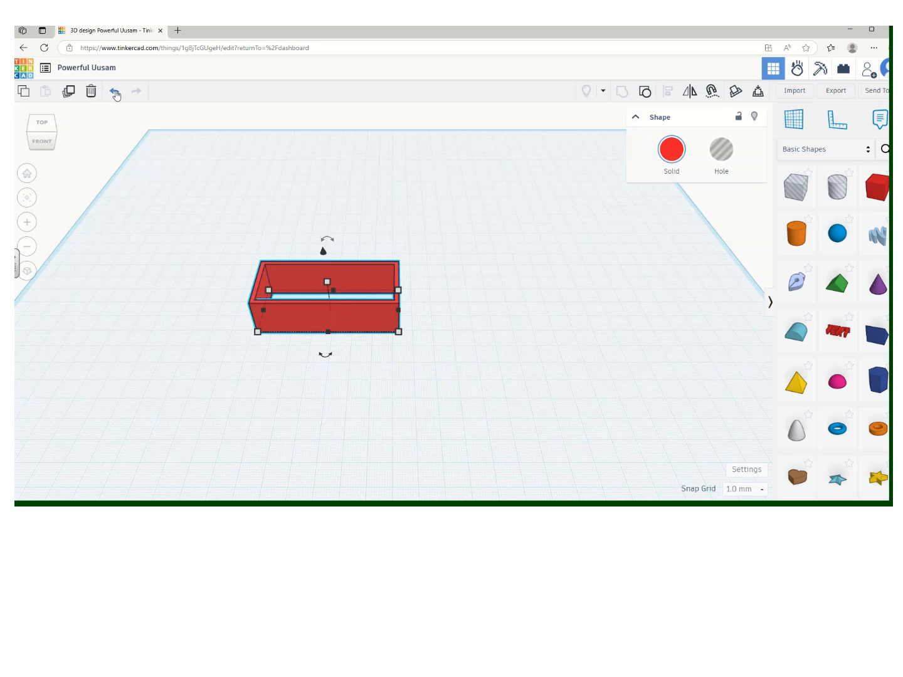
pyautogui.click(114, 92)
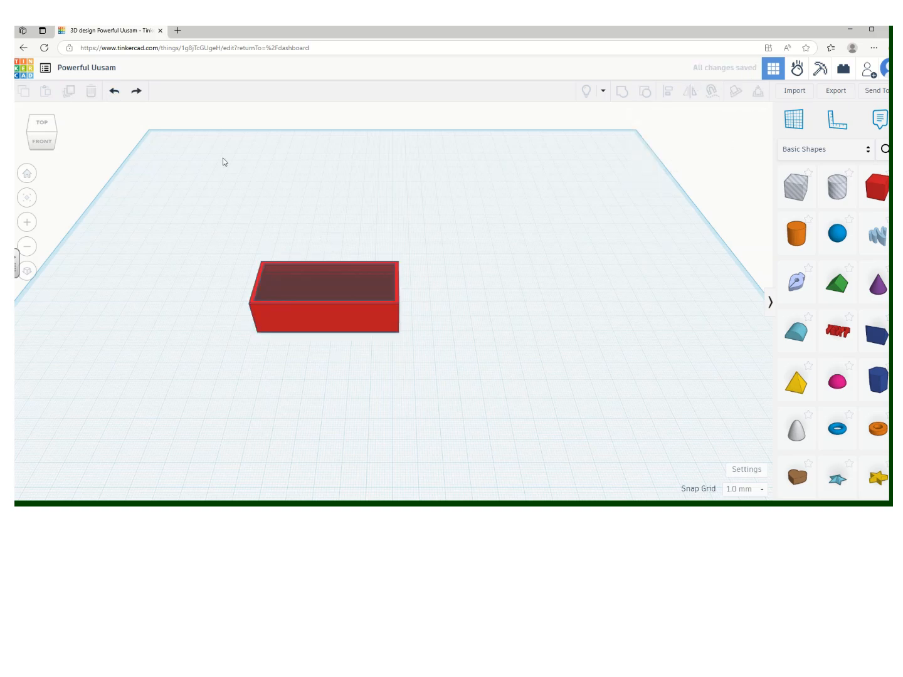
# Step: Try shifting the hole vertically to 1 mm lower inside the red box, and undo the move
pyautogui.click(336, 284)
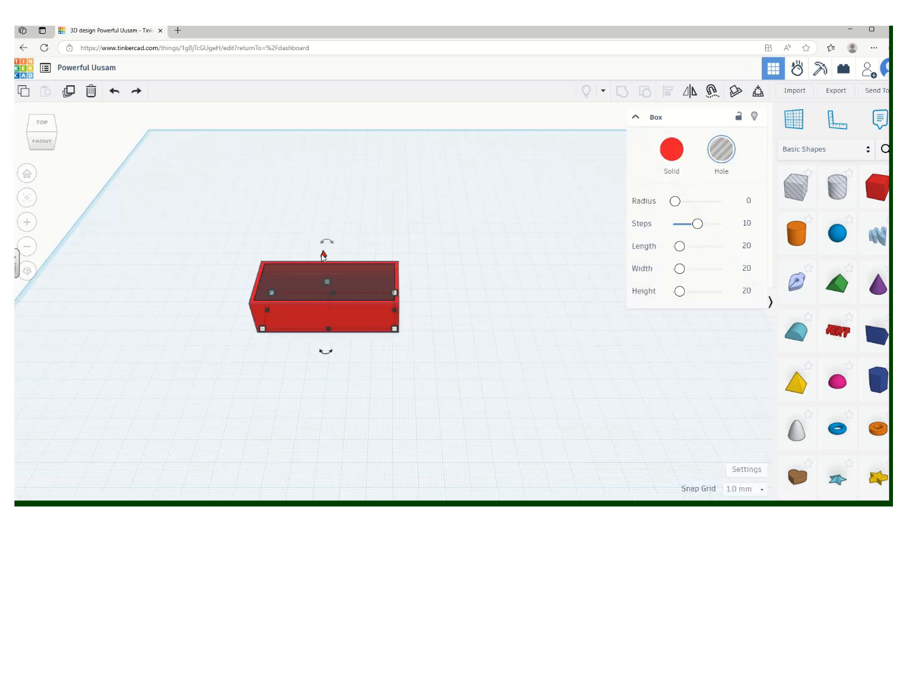
pyautogui.moveTo(324, 256)
pyautogui.mouseDown()
pyautogui.moveTo(316, 217)
pyautogui.moveTo(332, 264)
pyautogui.moveTo(327, 246)
pyautogui.mouseUp()
pyautogui.moveTo(333, 257); pyautogui.dragTo(332, 263)
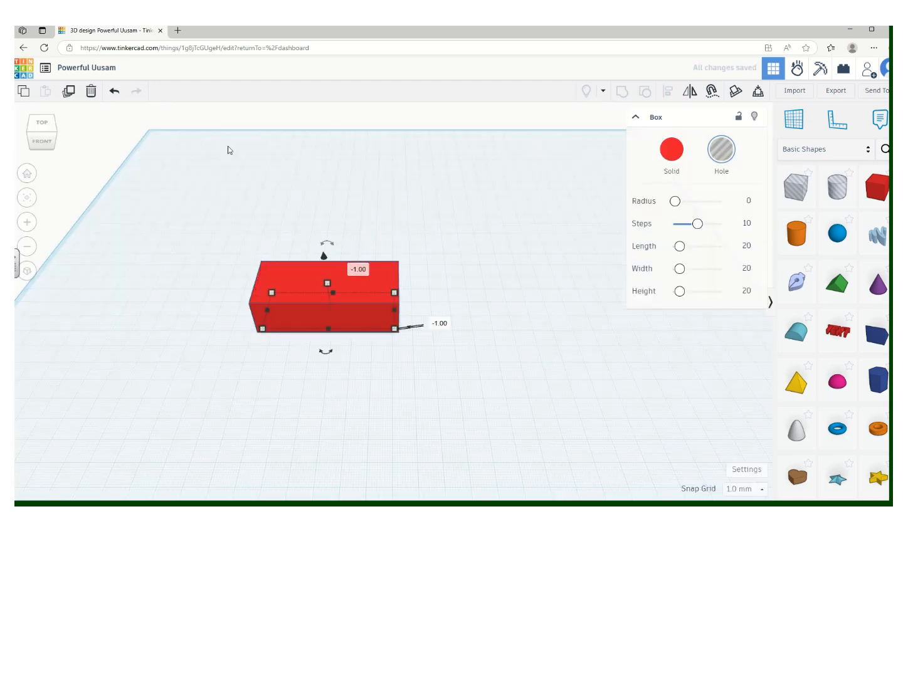
pyautogui.click(114, 91)
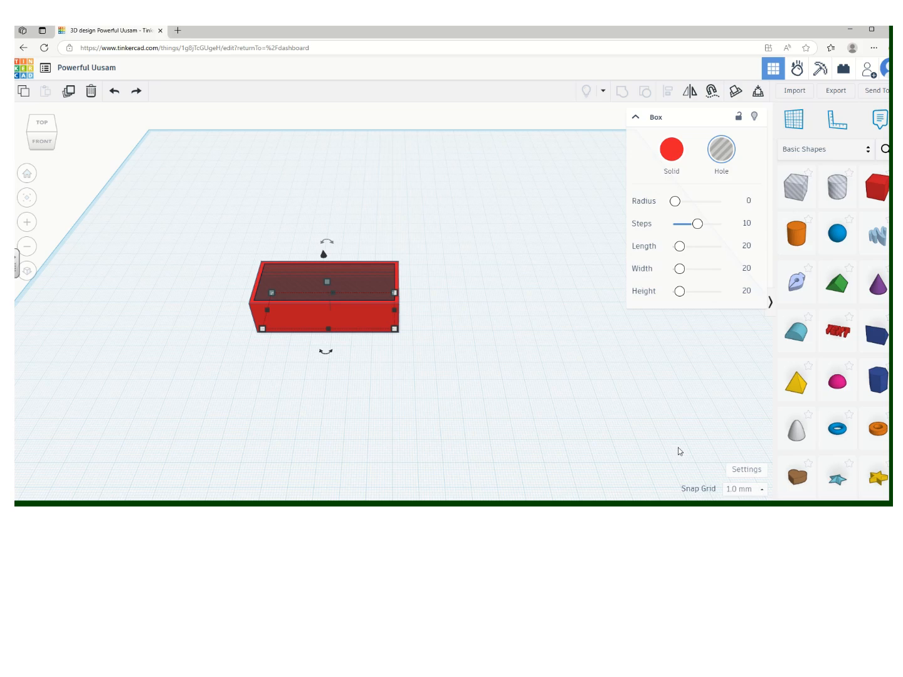
# Step: Raise the hole two 1 mm grid steps and group it with the red box to leave a closed floor
pyautogui.hotkey('ctrl', 'Up')
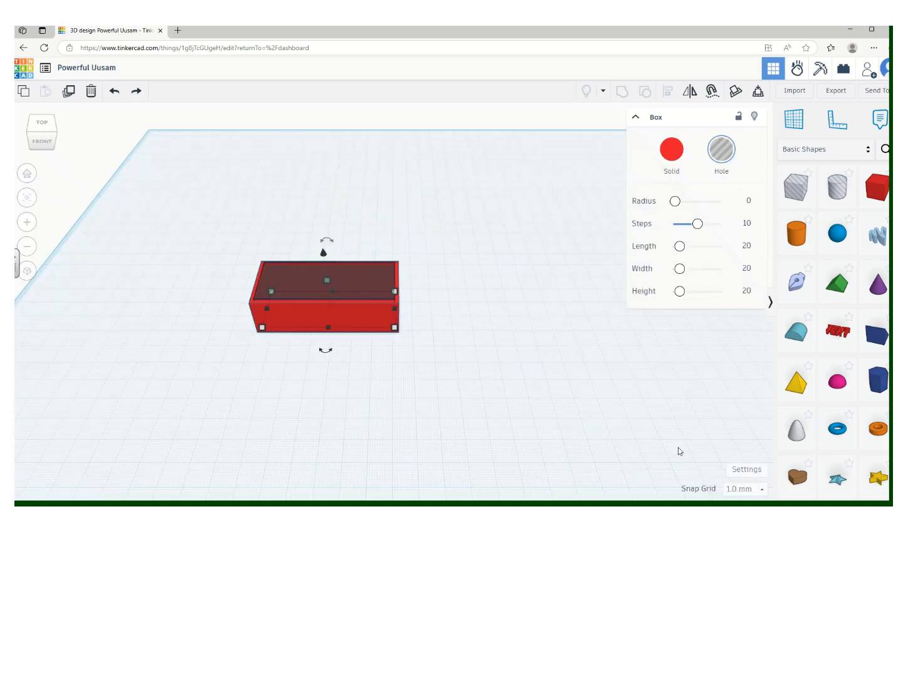
pyautogui.hotkey('ctrl', 'Up')
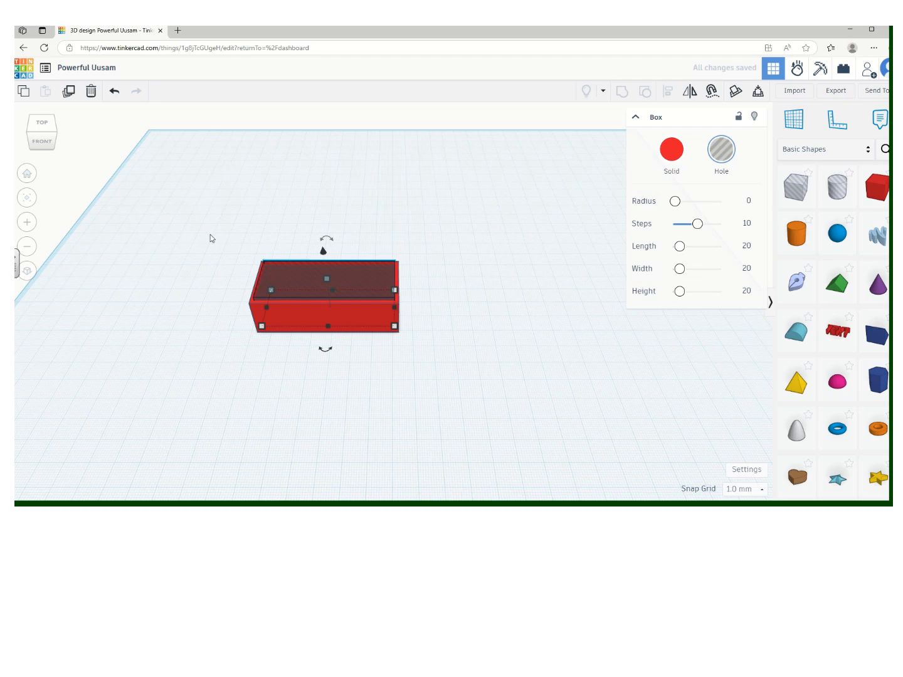
pyautogui.moveTo(219, 215); pyautogui.dragTo(467, 402)
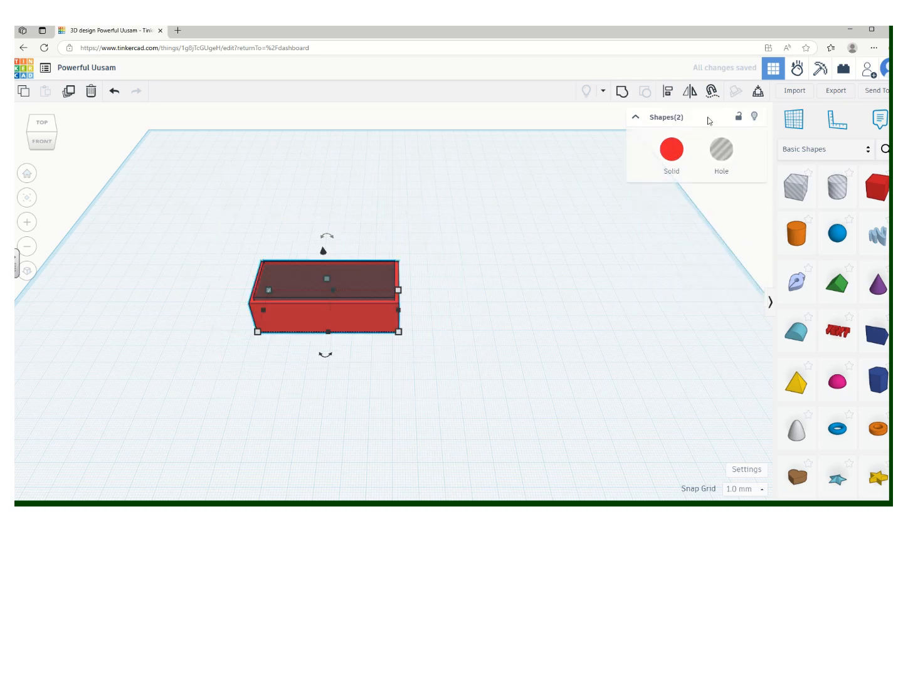
pyautogui.click(622, 91)
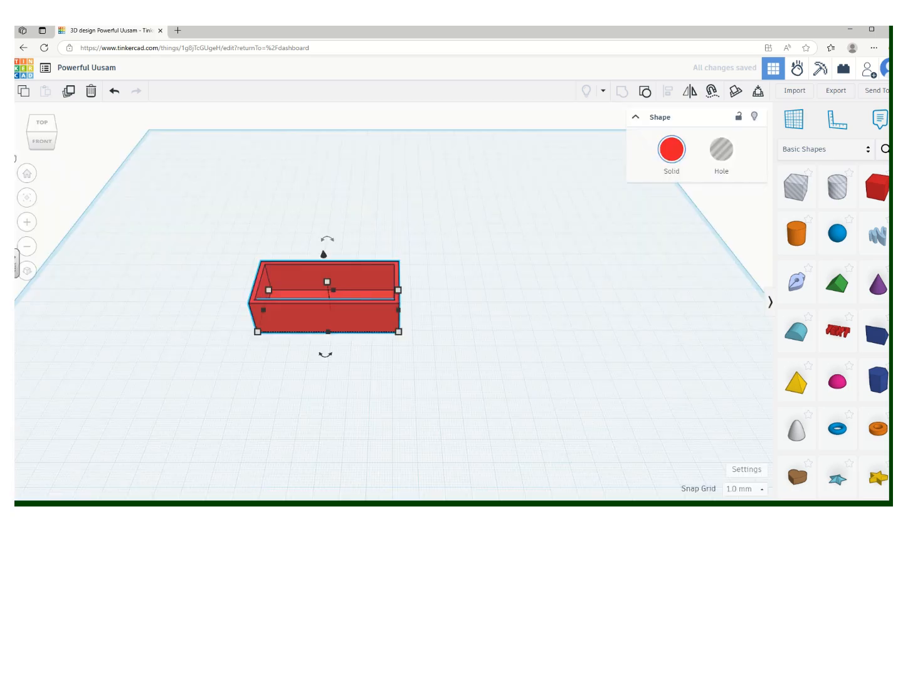
# Step: Add a Text shape to the workplane and move it close in front of the hollow box
pyautogui.moveTo(45, 146)
pyautogui.mouseDown()
pyautogui.moveTo(89, 144)
pyautogui.moveTo(66, 148)
pyautogui.moveTo(52, 138)
pyautogui.mouseUp()
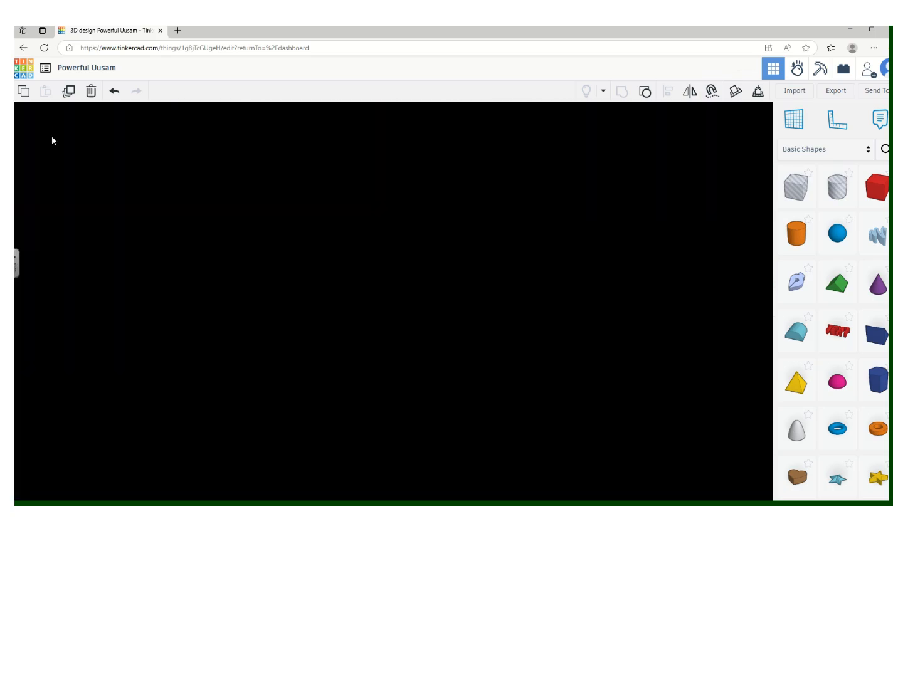
pyautogui.scroll(-3, 843, 257)
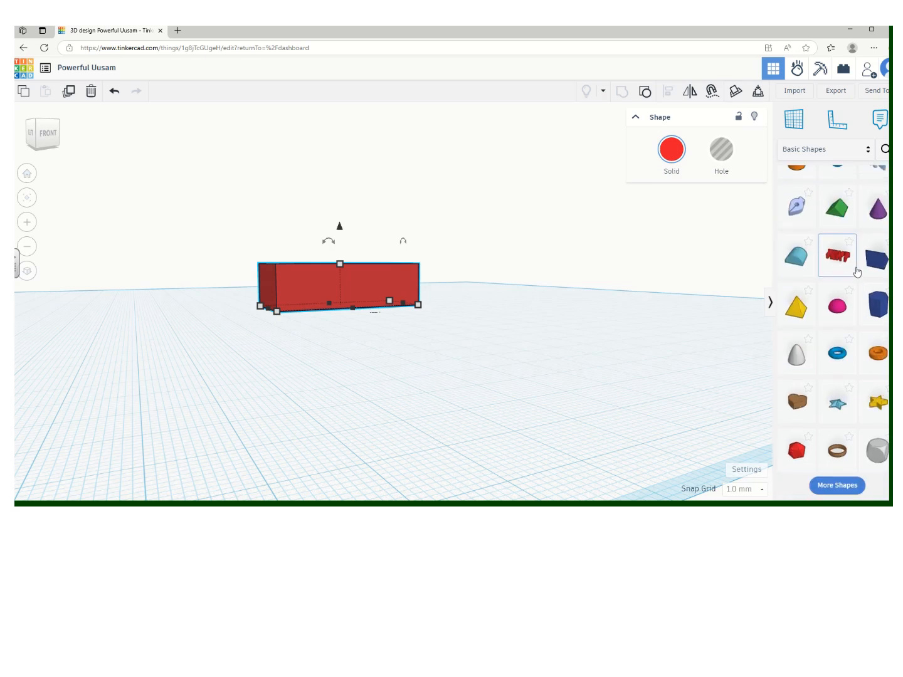
pyautogui.moveTo(838, 265); pyautogui.dragTo(509, 364)
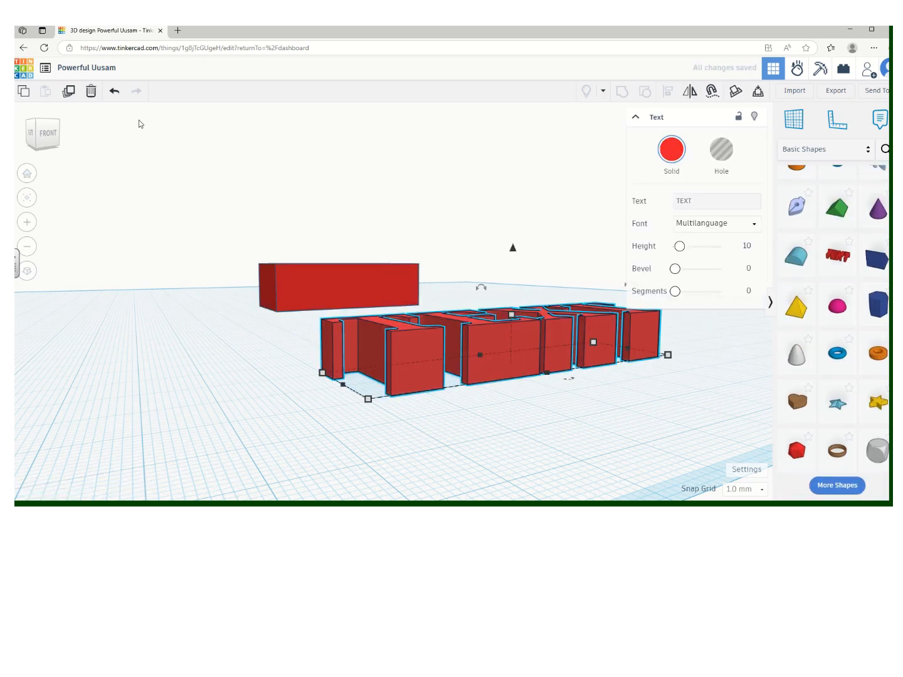
pyautogui.moveTo(42, 128); pyautogui.dragTo(42, 128)
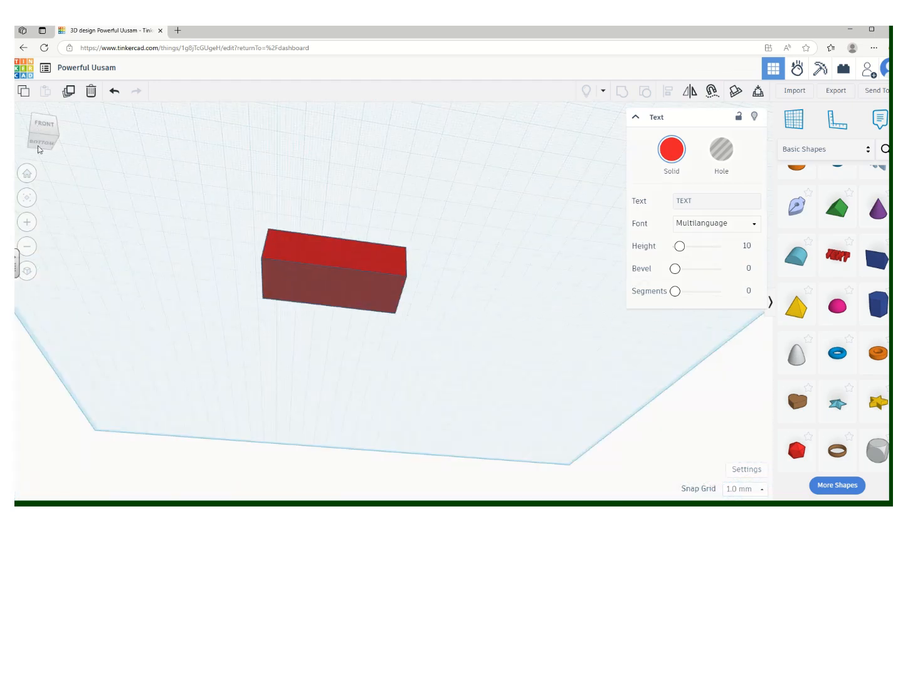
pyautogui.click(27, 173)
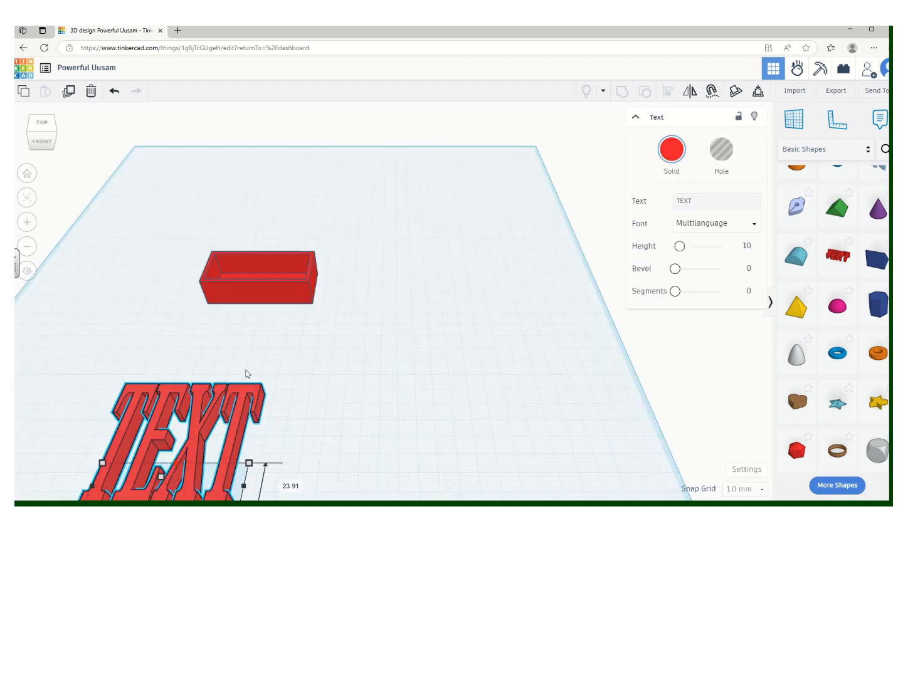
pyautogui.moveTo(246, 374); pyautogui.dragTo(246, 439)
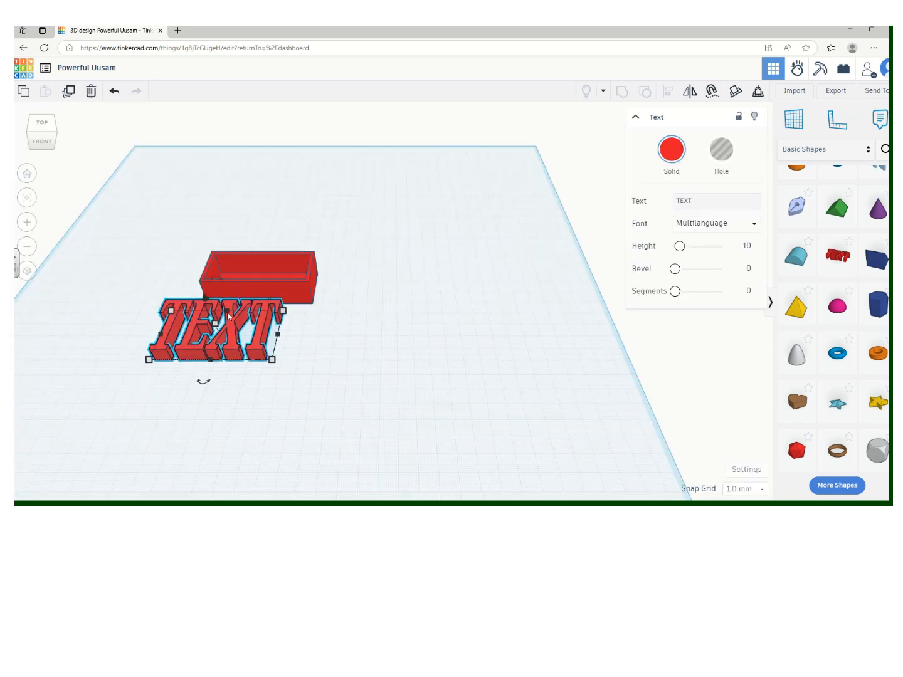
pyautogui.click(449, 353)
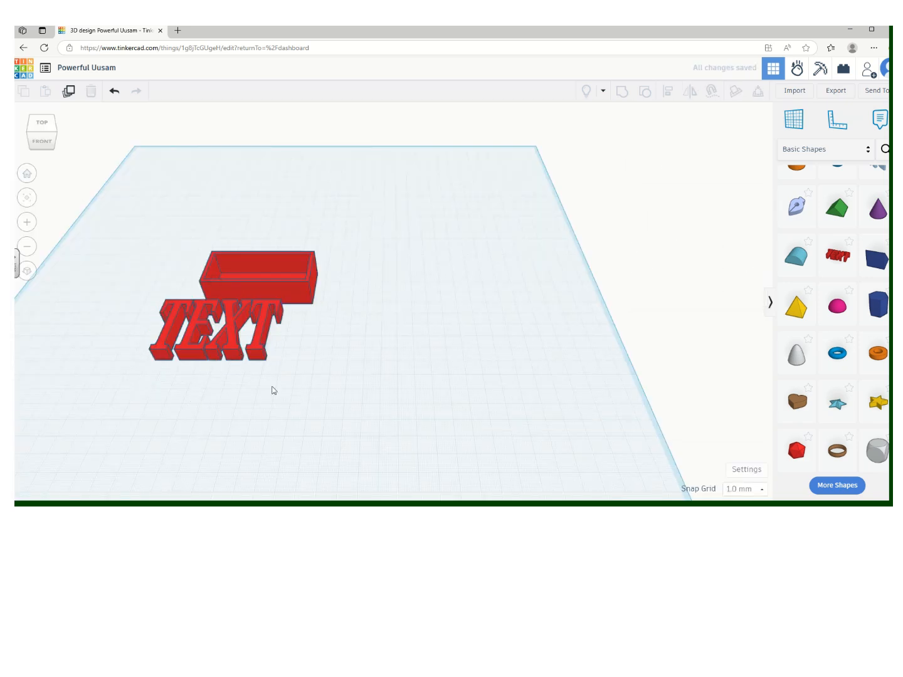
# Step: Change the text shape's wording to "Screws"
pyautogui.click(232, 334)
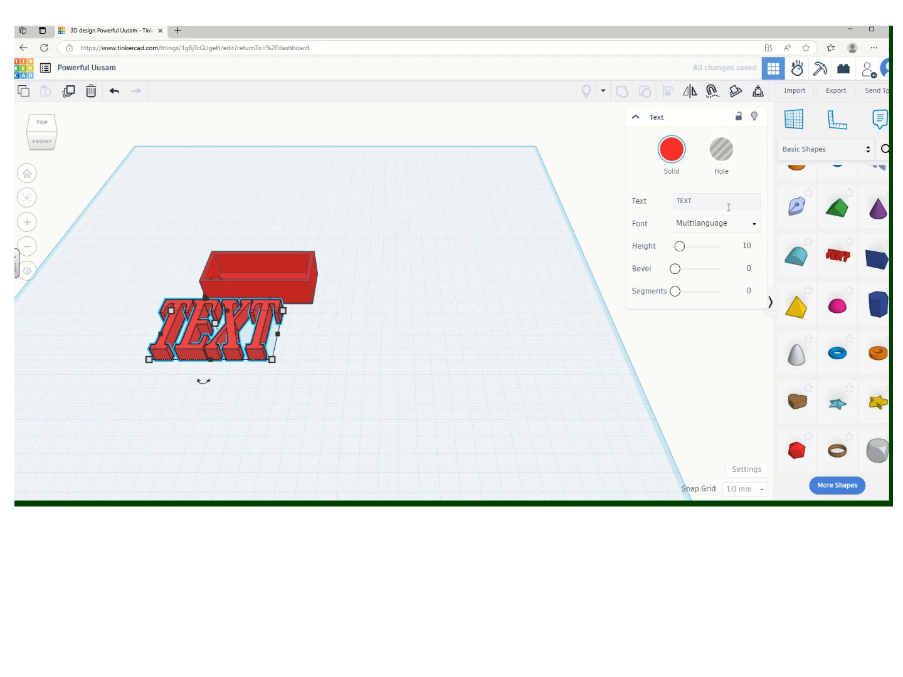
pyautogui.click(701, 202)
pyautogui.press('BackSpace')
pyautogui.press('BackSpace')
pyautogui.press('BackSpace')
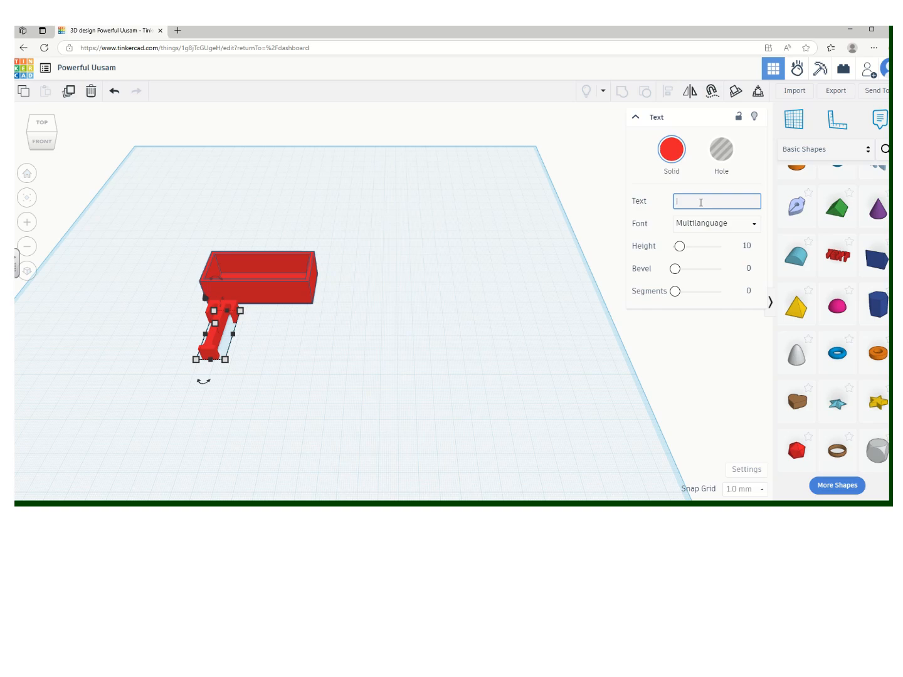
pyautogui.write('Screw')
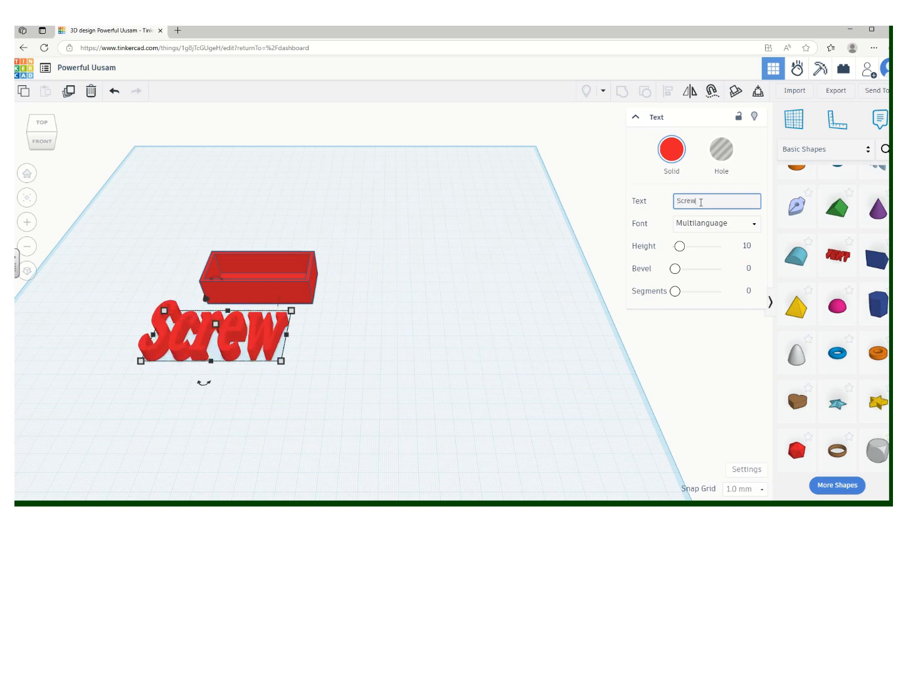
pyautogui.write('s')
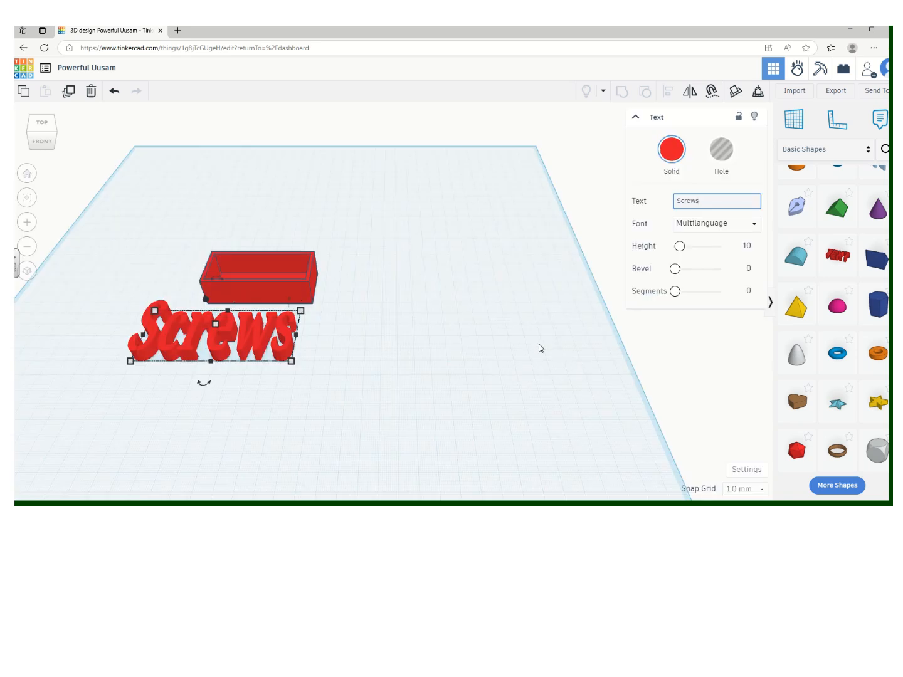
pyautogui.click(47, 139)
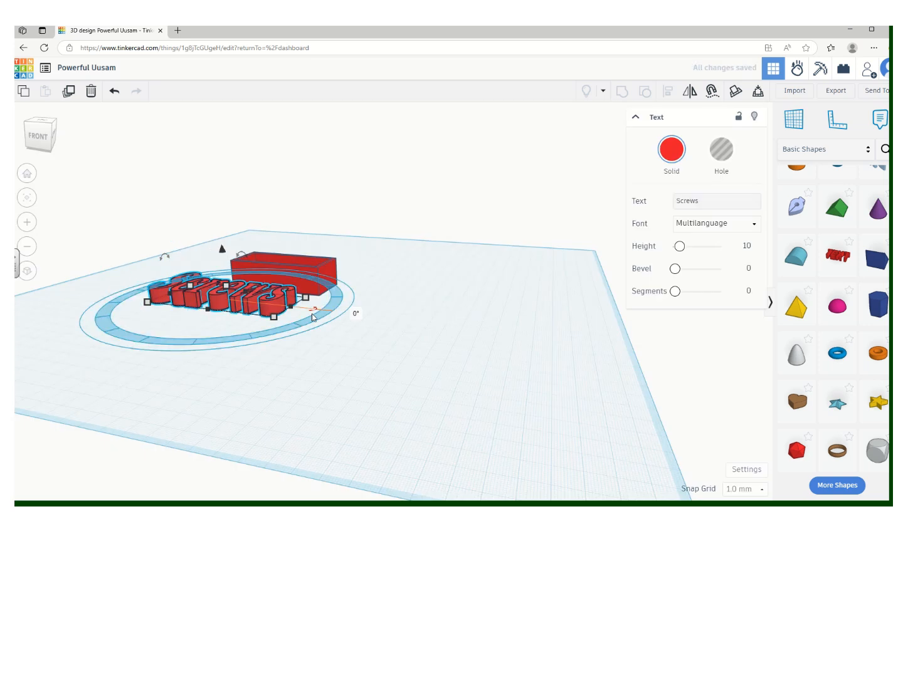
# Step: Rotate the "Screws" text from lying flat to standing upright so it faces the front
pyautogui.moveTo(312, 311); pyautogui.dragTo(288, 315)
pyautogui.moveTo(167, 255); pyautogui.dragTo(150, 288)
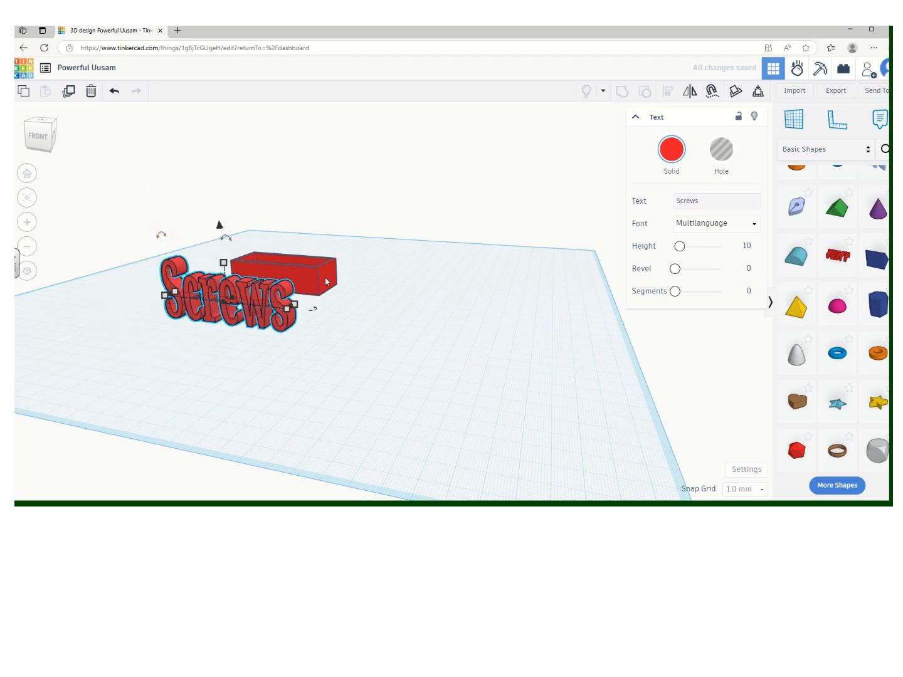
pyautogui.moveTo(160, 237); pyautogui.dragTo(153, 166)
pyautogui.click(445, 276)
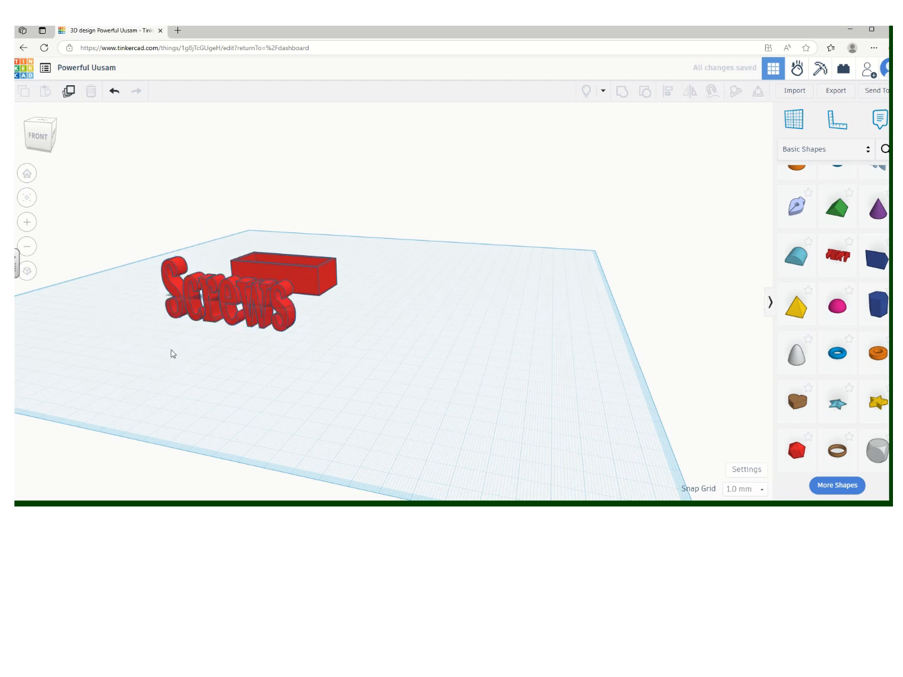
# Step: Select the text and the hollow box together and align them so their front faces are flush
pyautogui.click(195, 296)
pyautogui.moveTo(175, 202); pyautogui.dragTo(381, 386)
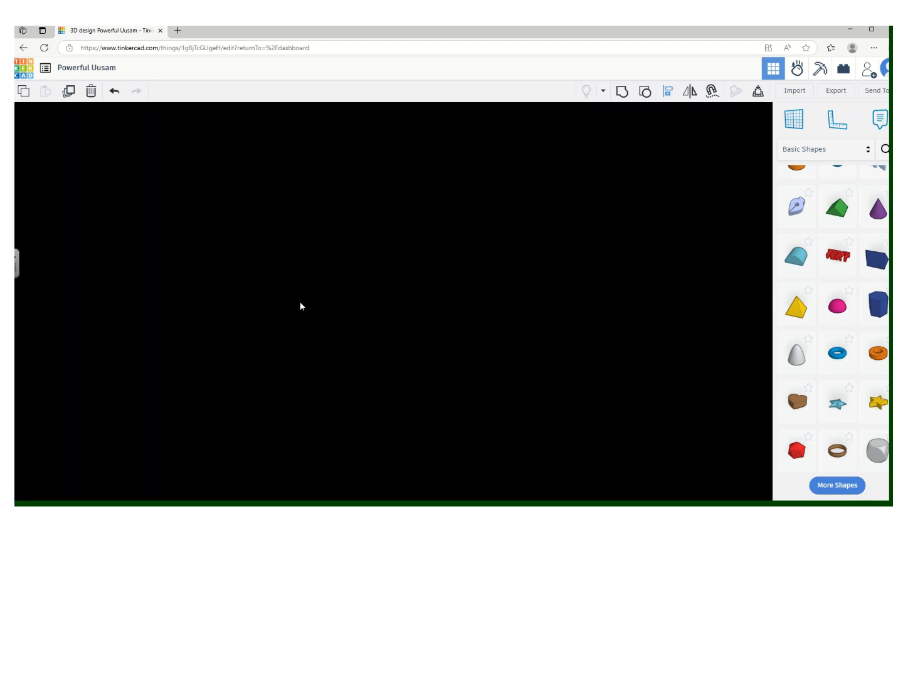
pyautogui.click(300, 303)
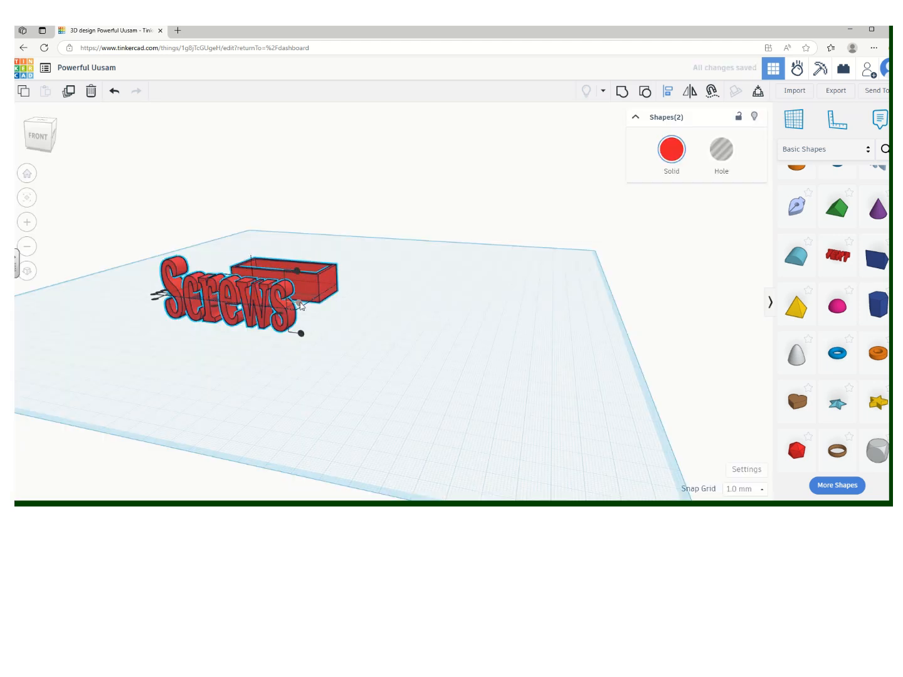
pyautogui.click(153, 295)
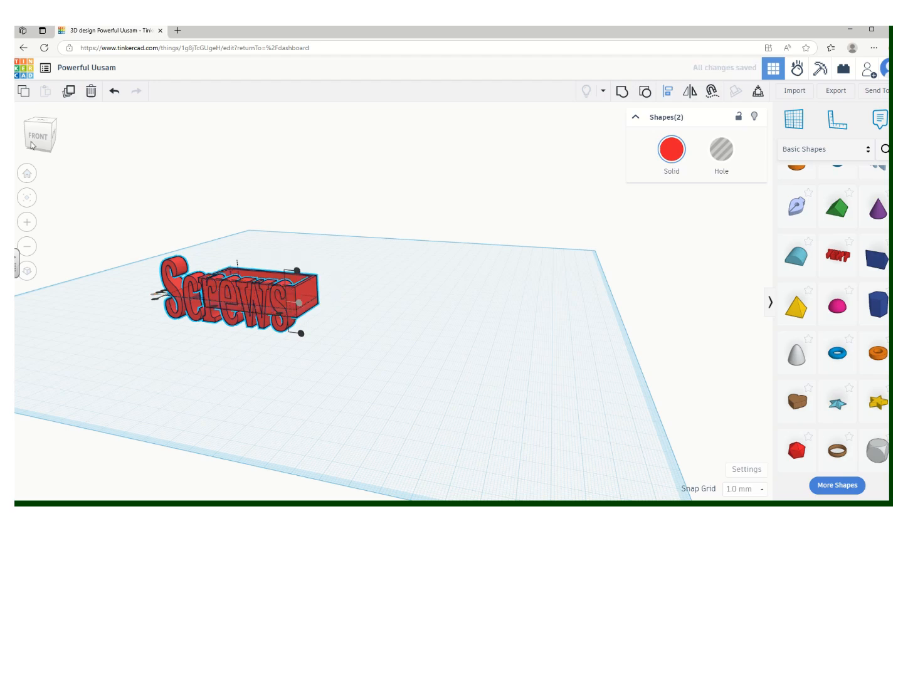
pyautogui.click(28, 197)
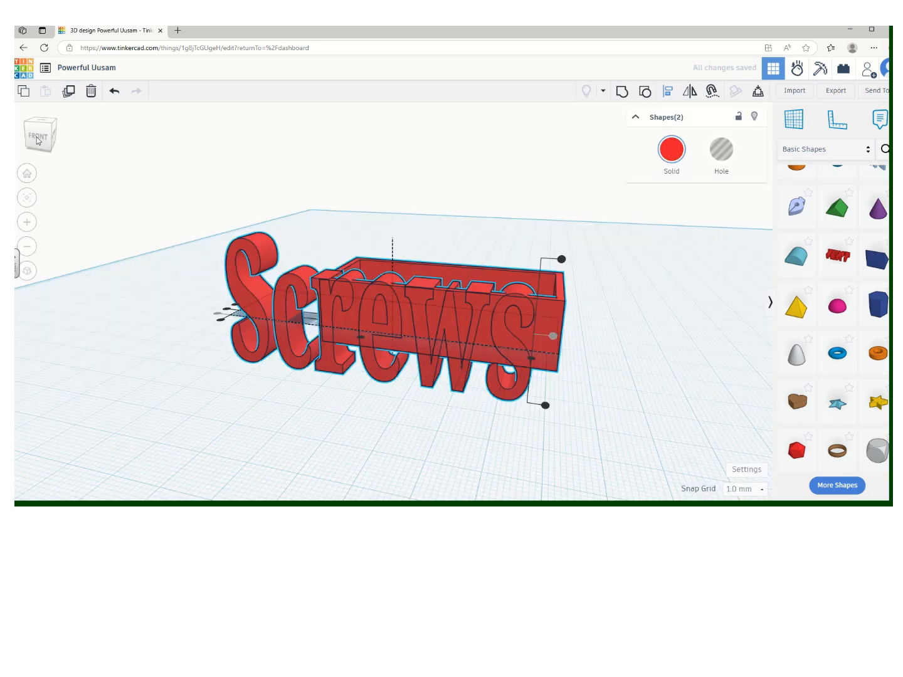
pyautogui.moveTo(37, 141)
pyautogui.mouseDown()
pyautogui.moveTo(49, 145)
pyautogui.moveTo(41, 141)
pyautogui.mouseUp()
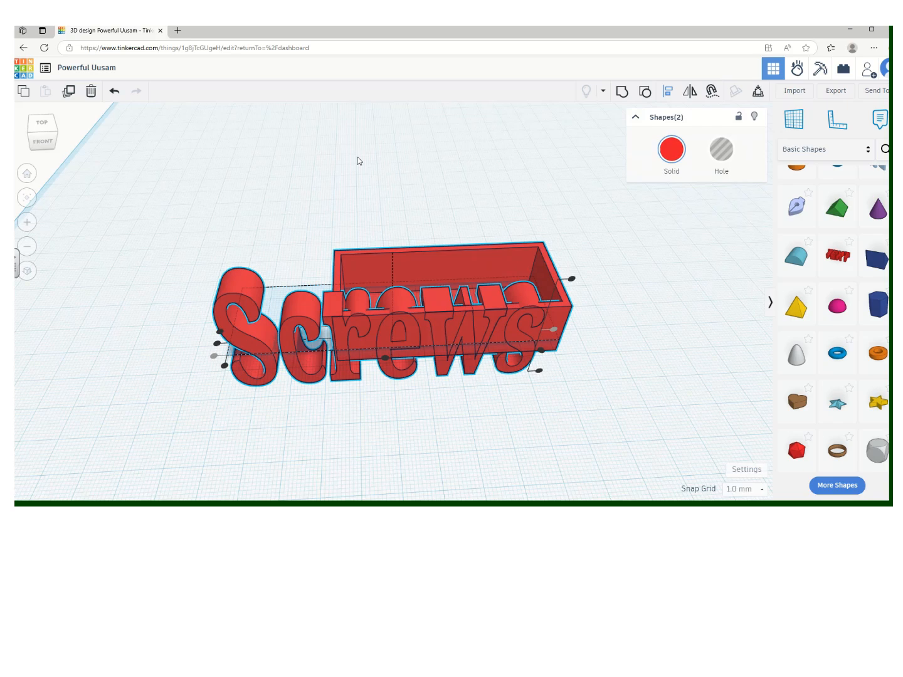
pyautogui.click(357, 161)
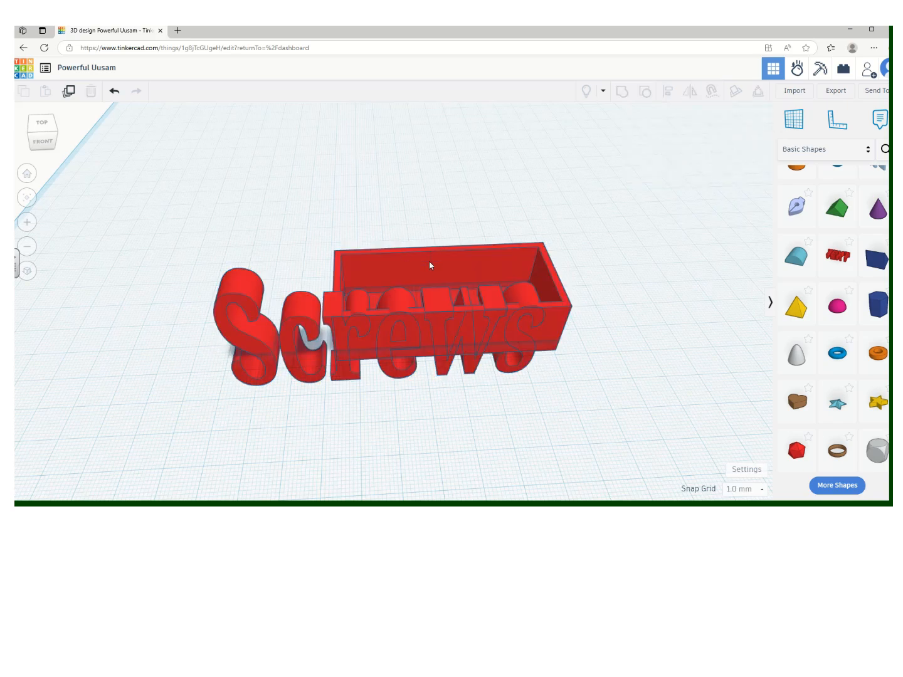
# Step: Resize the "Screws" text to about 59 mm wide, 2 mm thick and 29 mm high
pyautogui.click(430, 262)
pyautogui.click(246, 358)
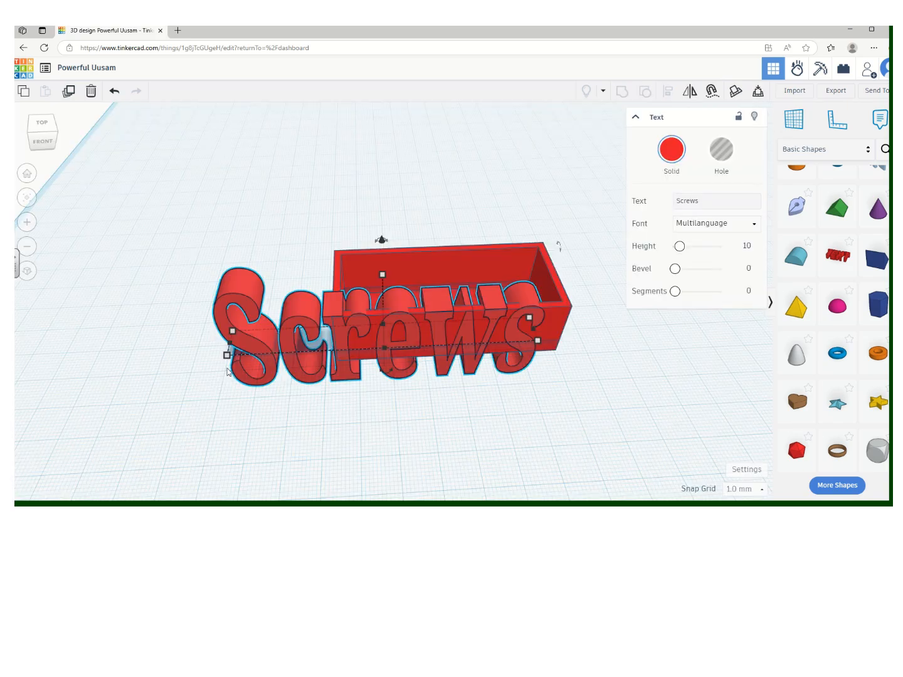
pyautogui.moveTo(228, 357); pyautogui.dragTo(344, 355)
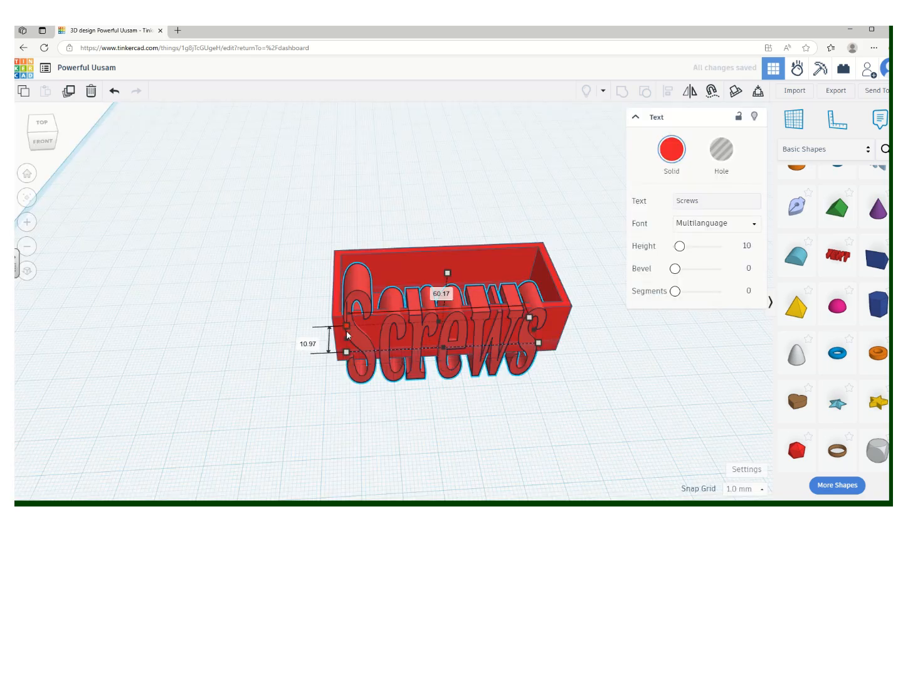
pyautogui.moveTo(347, 326); pyautogui.dragTo(348, 349)
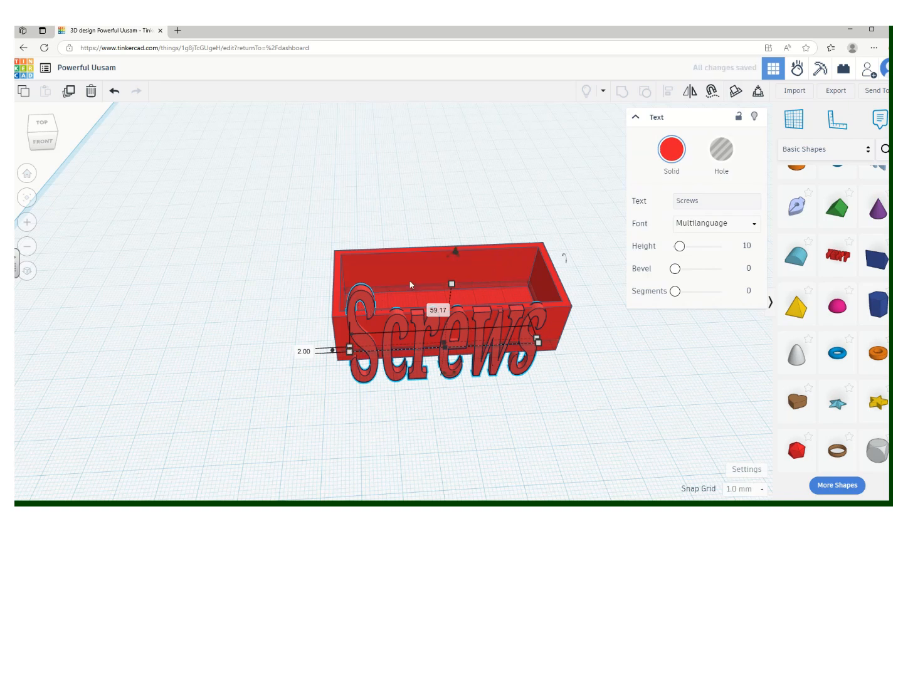
pyautogui.moveTo(452, 283); pyautogui.dragTo(459, 320)
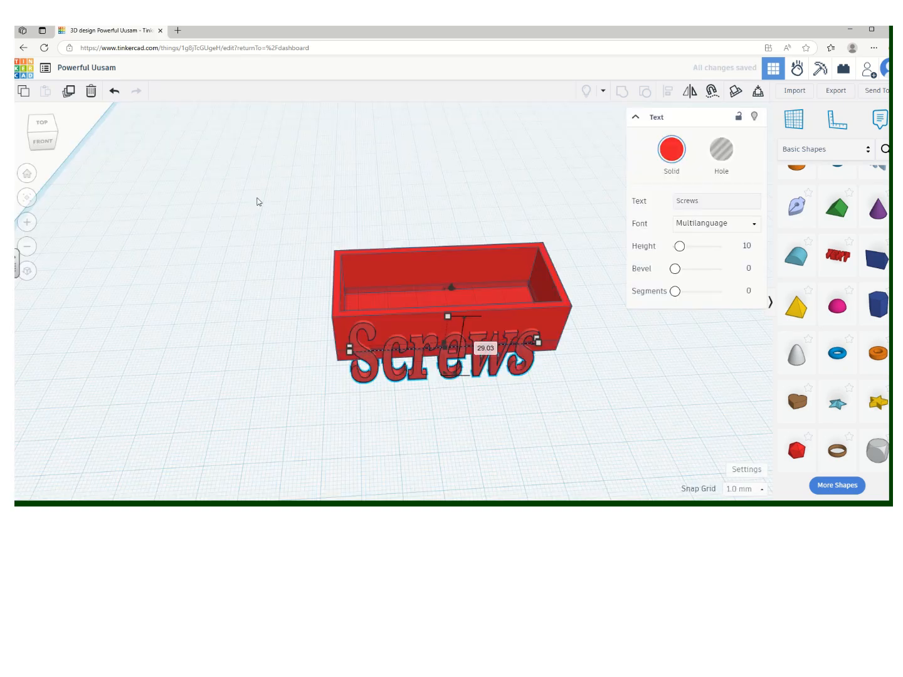
# Step: Align the text with the box so they are centred vertically and flush at the box's left end
pyautogui.moveTo(257, 201); pyautogui.dragTo(583, 422)
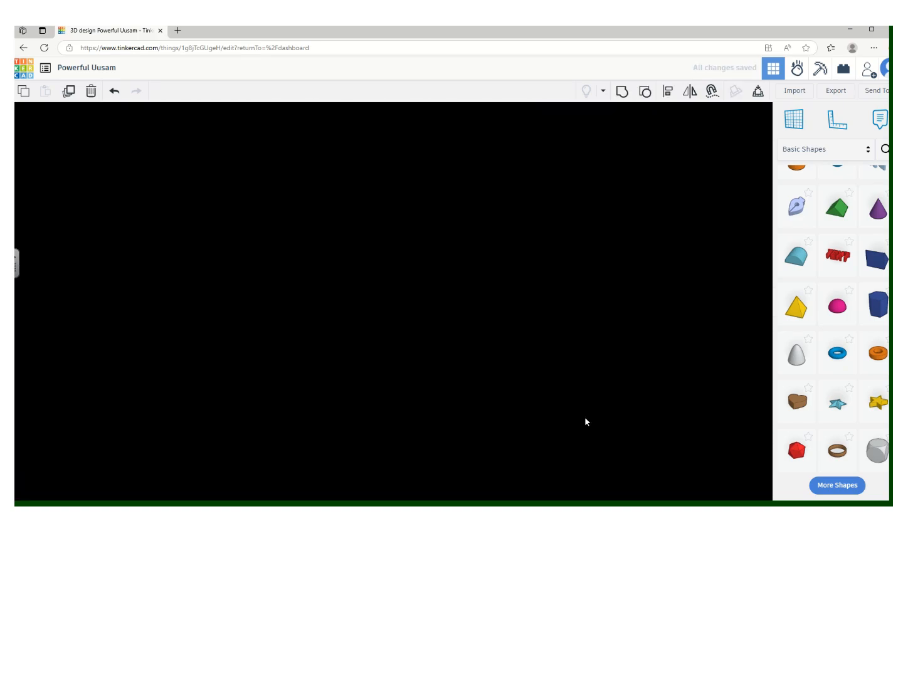
pyautogui.click(667, 91)
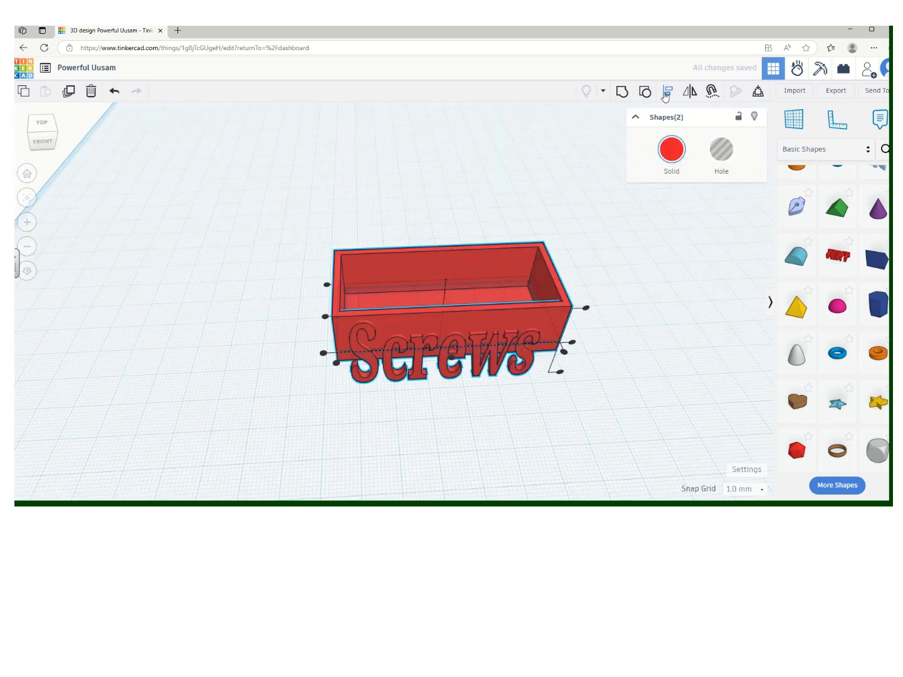
pyautogui.click(572, 343)
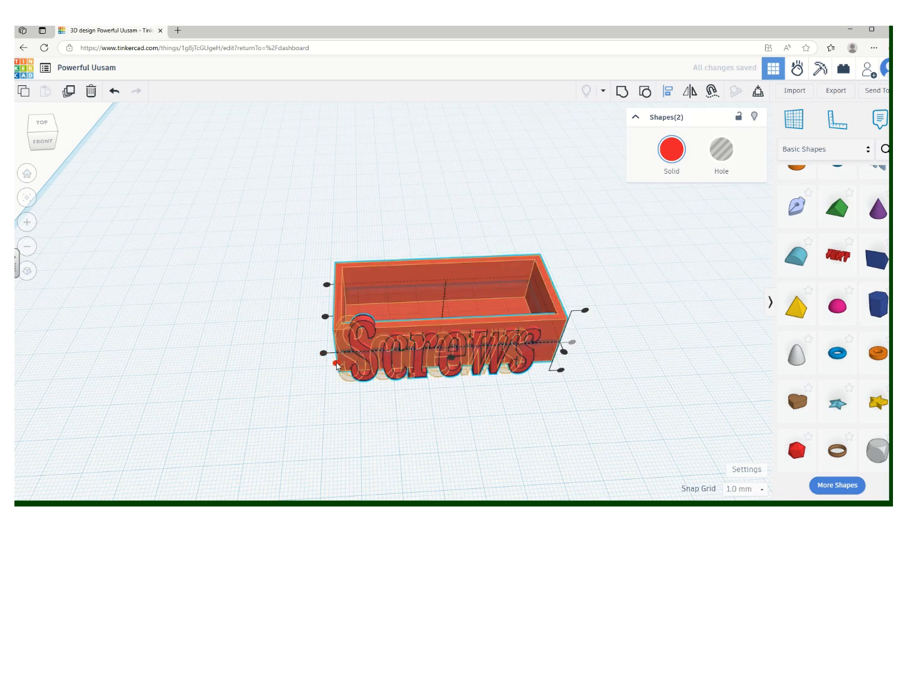
pyautogui.click(336, 367)
pyautogui.click(634, 354)
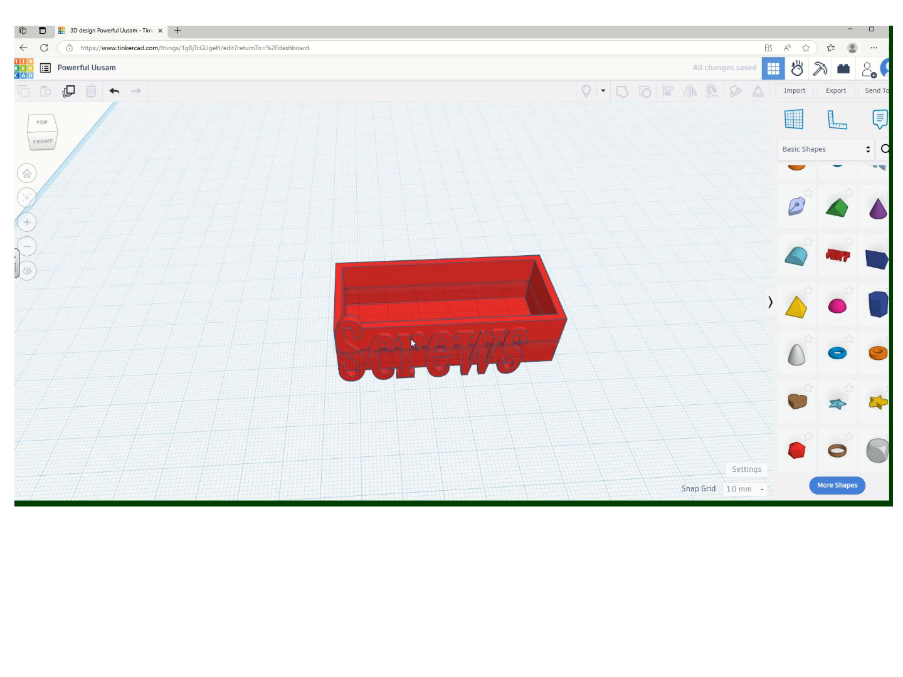
# Step: Slide the text to the right along the box's front face to place it roughly in the middle
pyautogui.click(412, 342)
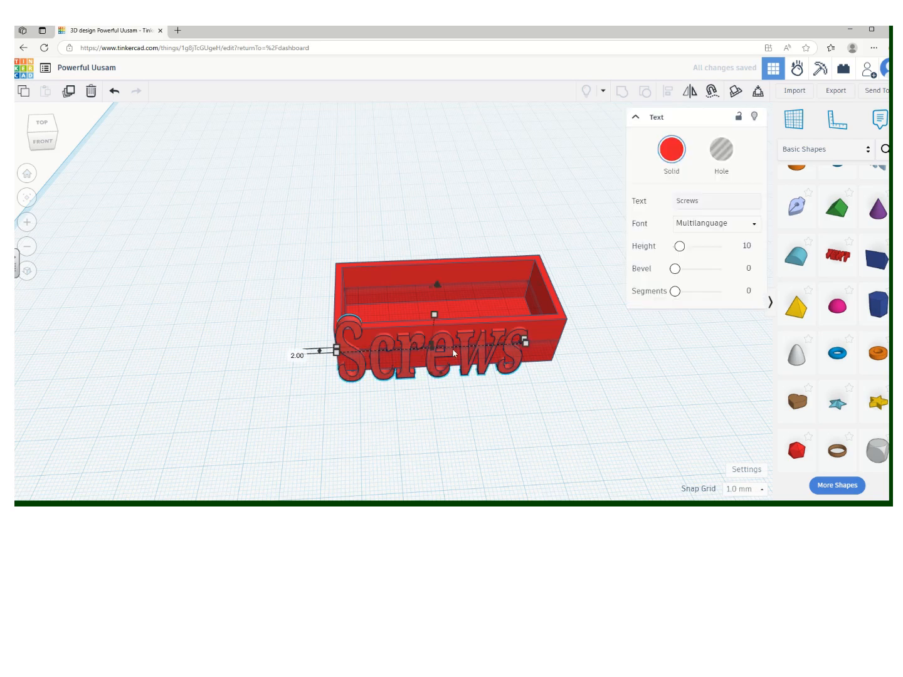
pyautogui.moveTo(453, 353)
pyautogui.mouseDown()
pyautogui.moveTo(466, 346)
pyautogui.moveTo(458, 318)
pyautogui.moveTo(460, 332)
pyautogui.mouseUp()
pyautogui.click(528, 410)
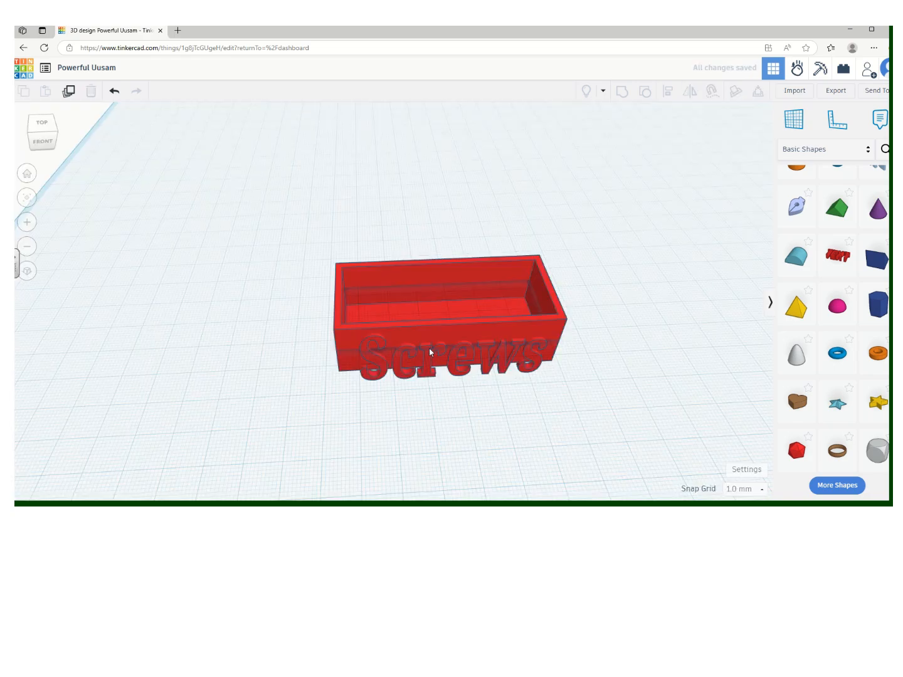
# Step: From the front view, shrink the text's vertical size until it is clearly shorter than the box wall
pyautogui.click(430, 353)
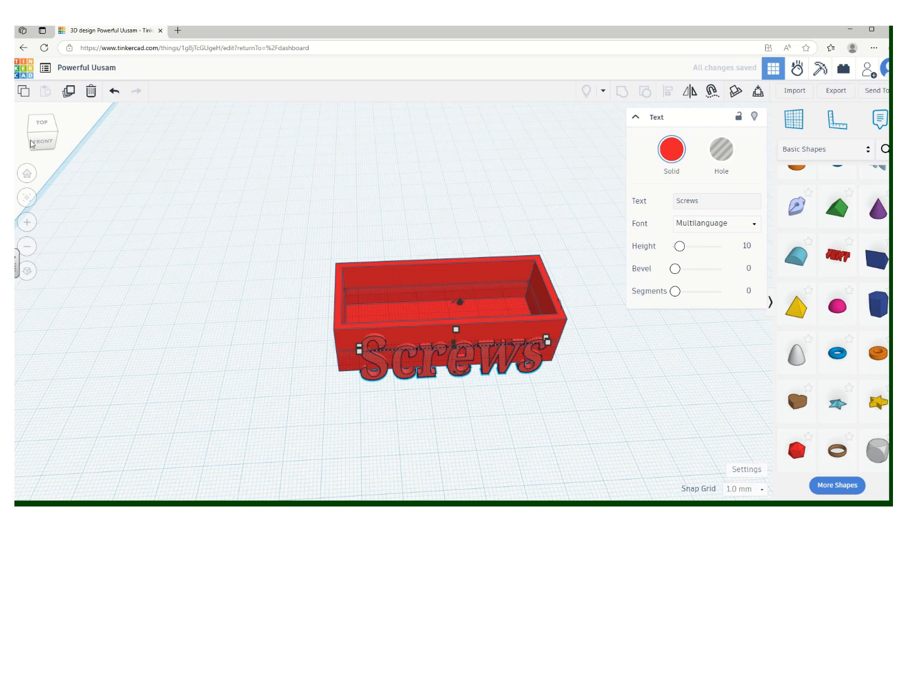
pyautogui.click(40, 145)
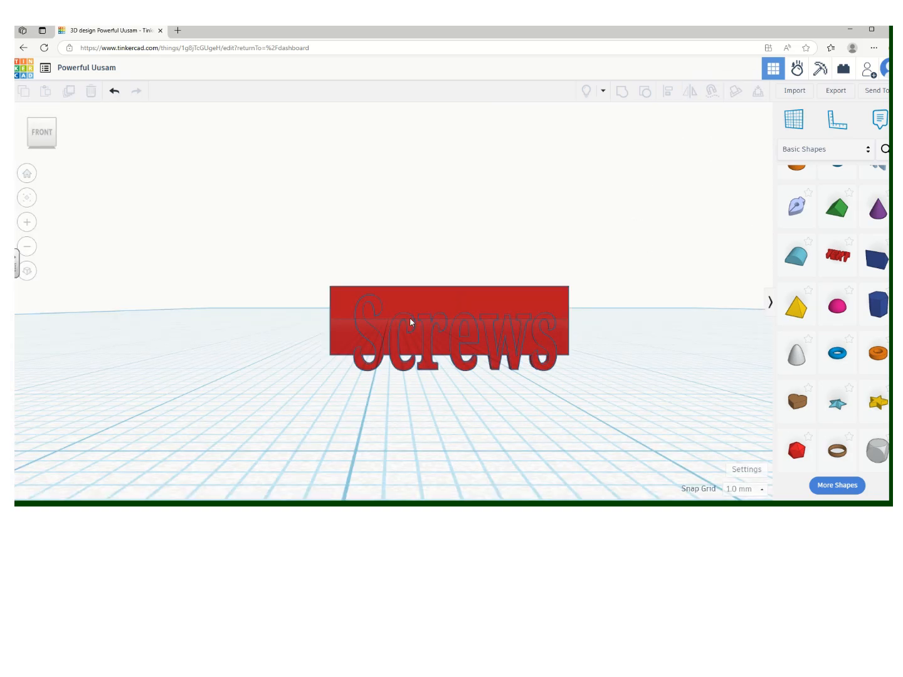
pyautogui.click(409, 317)
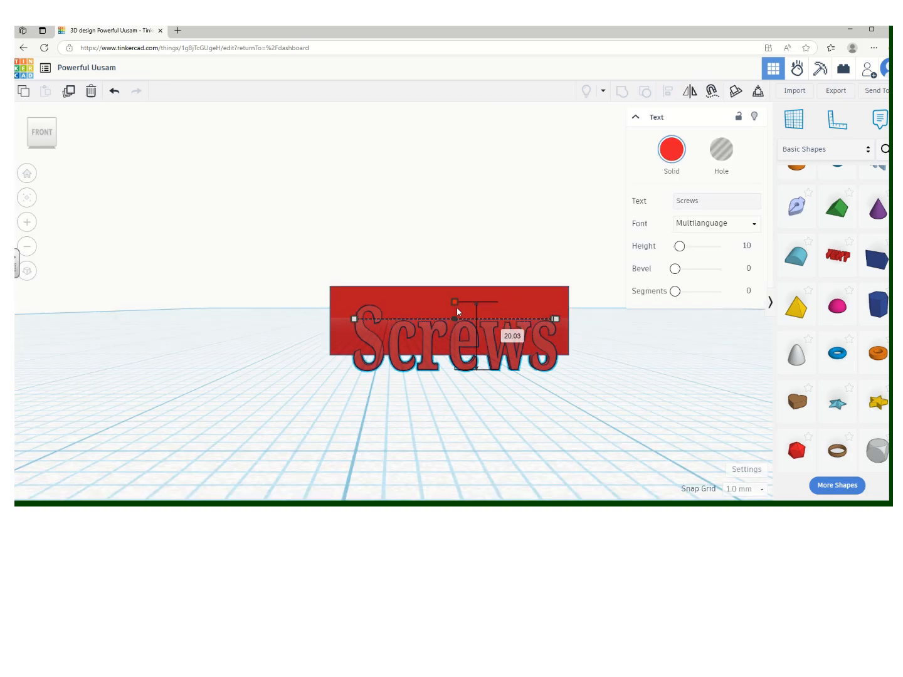
pyautogui.moveTo(457, 309); pyautogui.dragTo(472, 323)
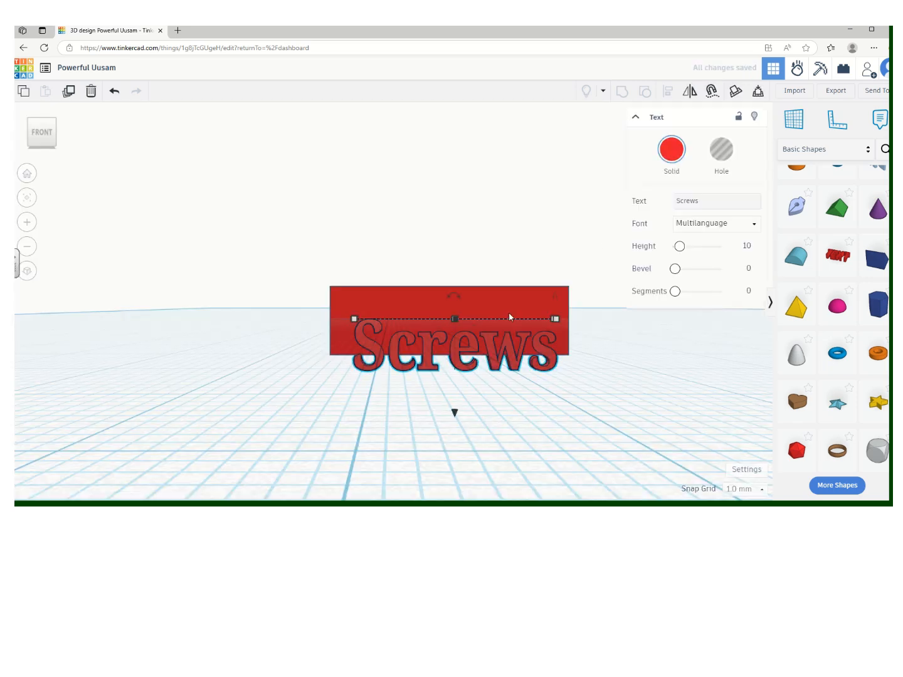
# Step: Select the text and box together and centre them vertically so the label sits within the front wall
pyautogui.moveTo(275, 211); pyautogui.dragTo(467, 415)
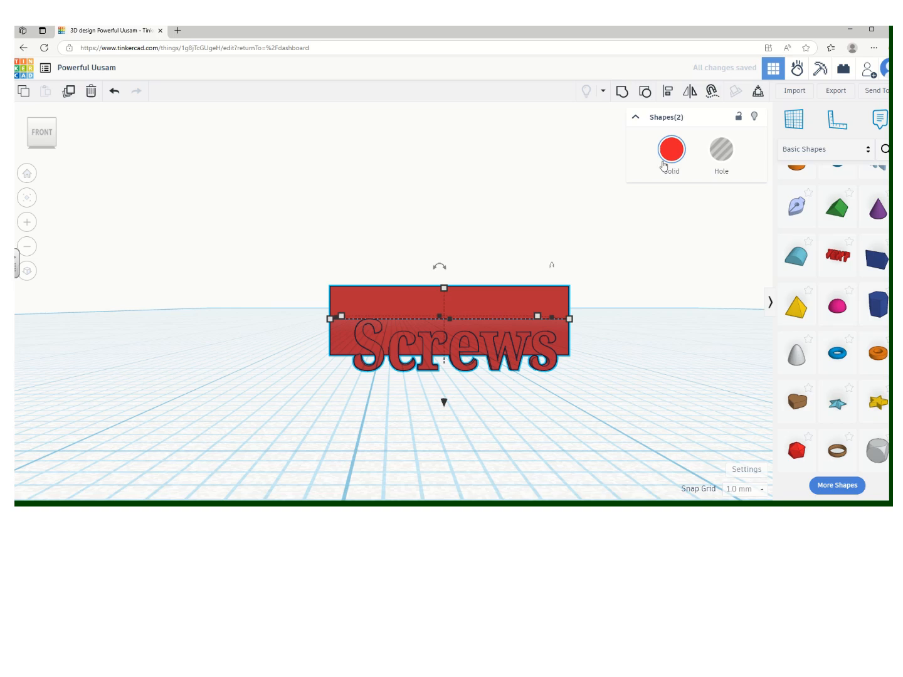
pyautogui.click(669, 92)
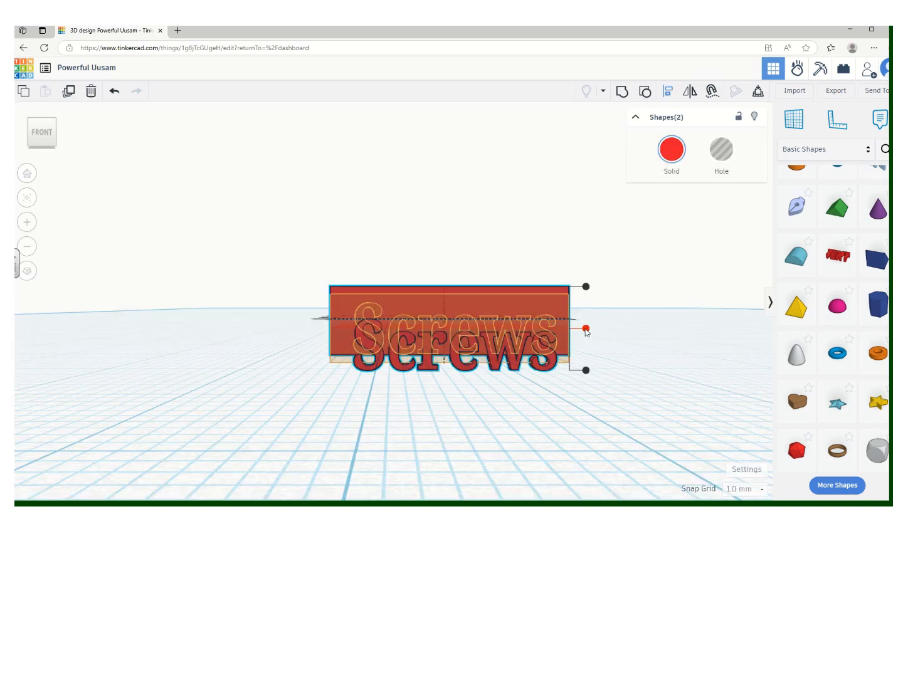
pyautogui.click(586, 328)
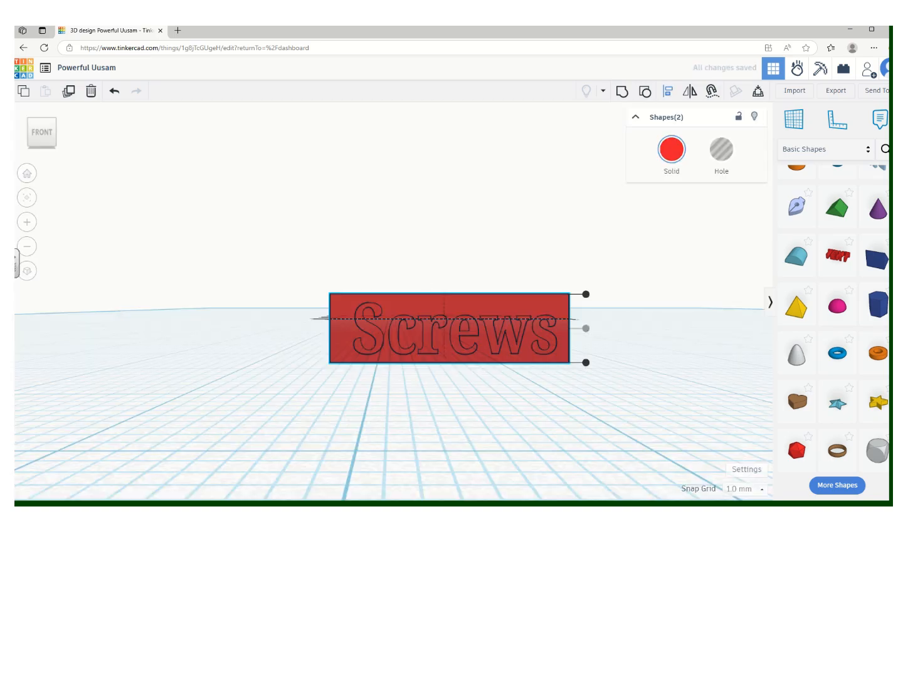
pyautogui.moveTo(37, 128)
pyautogui.mouseDown()
pyautogui.moveTo(71, 135)
pyautogui.moveTo(37, 134)
pyautogui.moveTo(49, 133)
pyautogui.mouseUp()
pyautogui.click(39, 133)
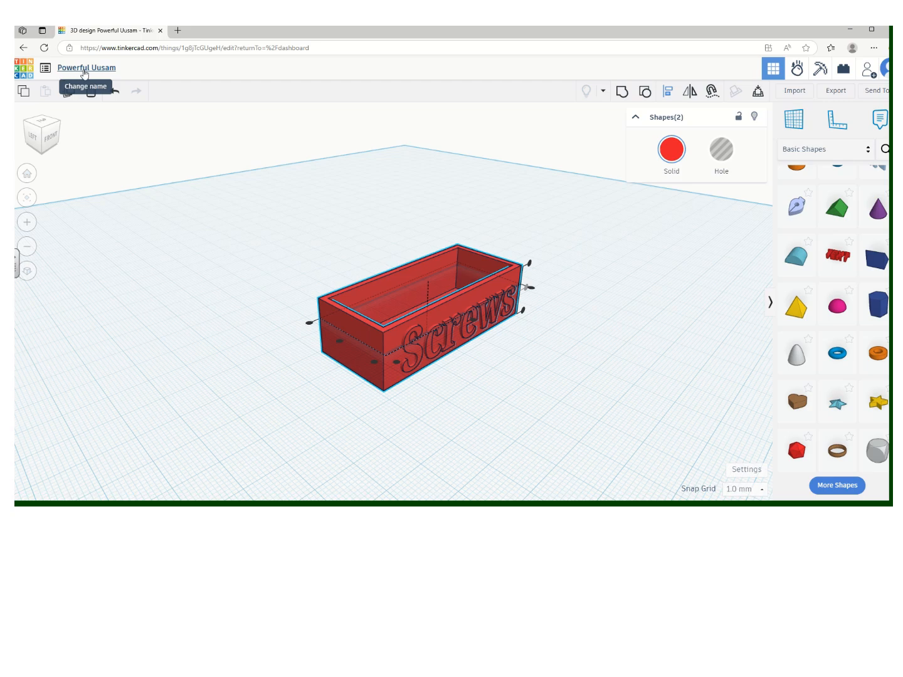
# Step: Rename the design to the teacher's name followed by "Box"
pyautogui.click(115, 70)
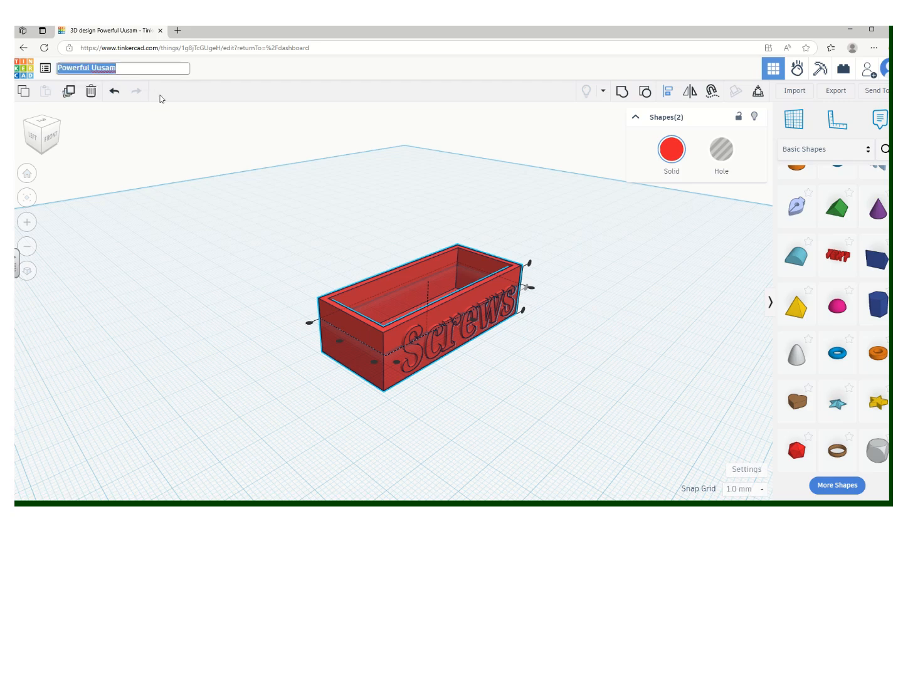
pyautogui.press('BackSpace')
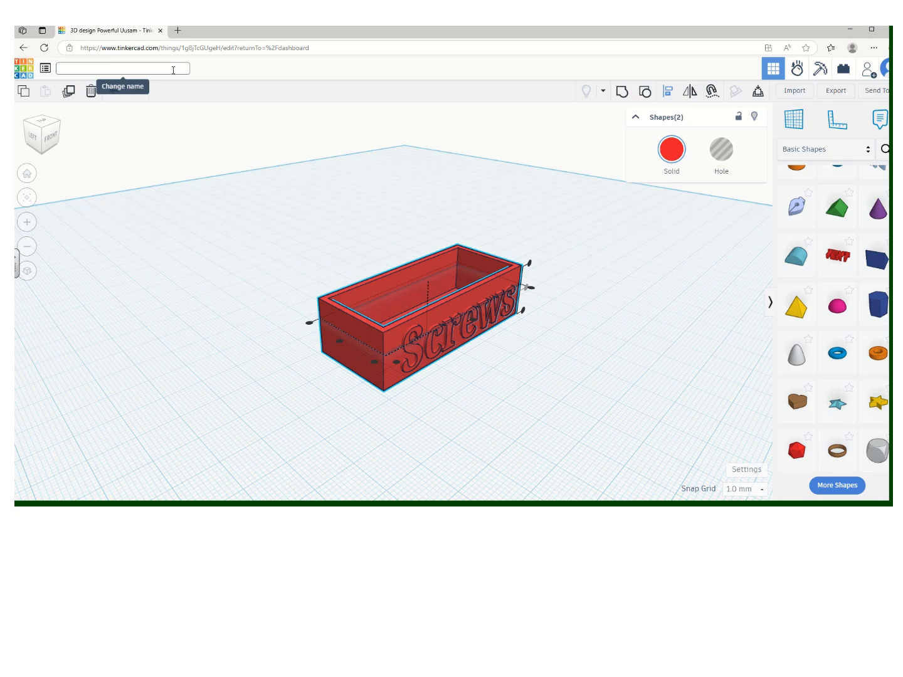
pyautogui.write('Mr')
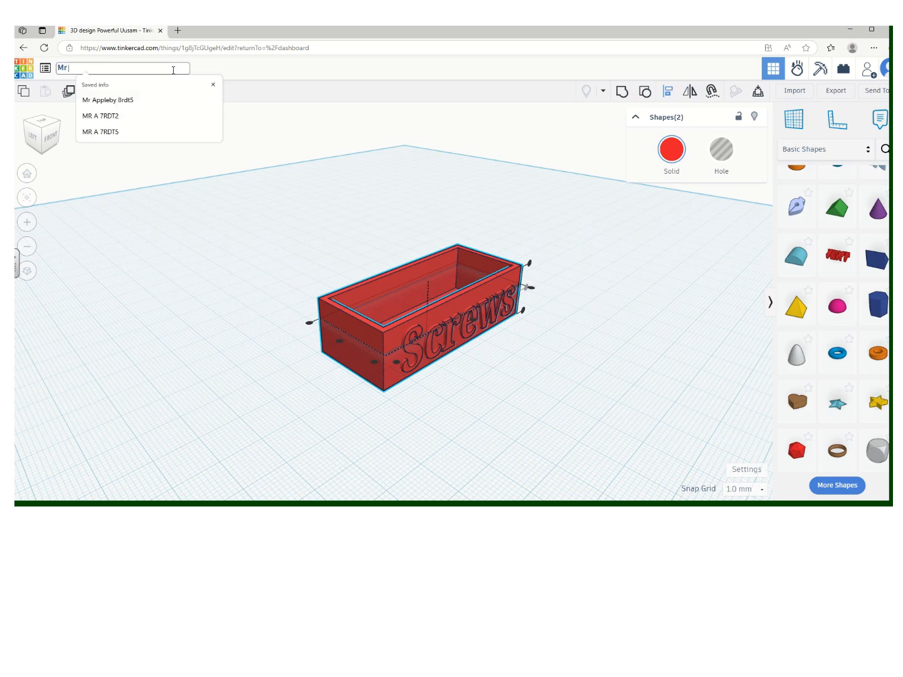
pyautogui.write(' Ap')
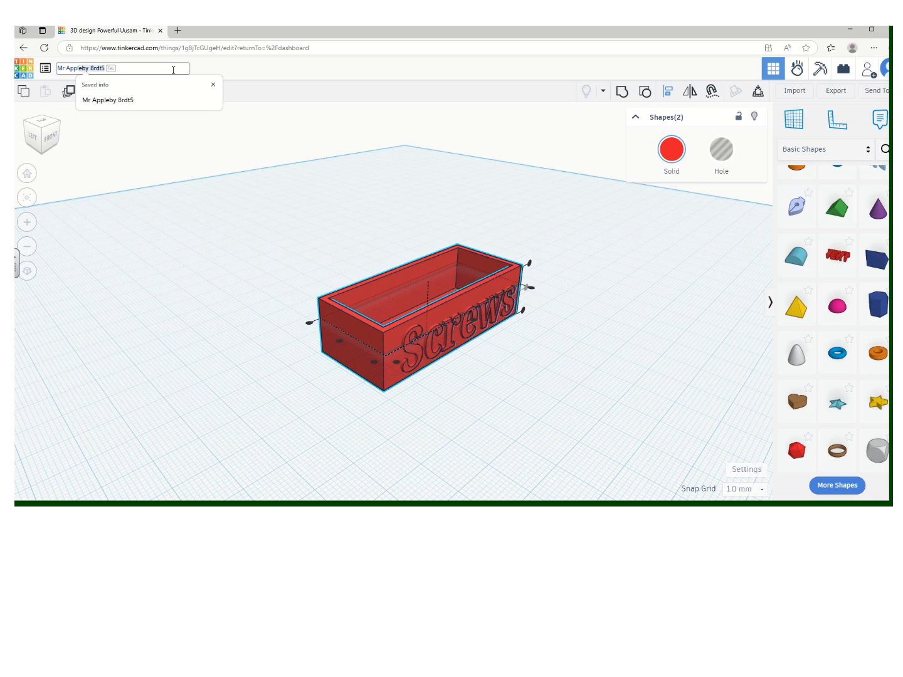
pyautogui.write('pl')
pyautogui.press('Delete')
pyautogui.write('eby')
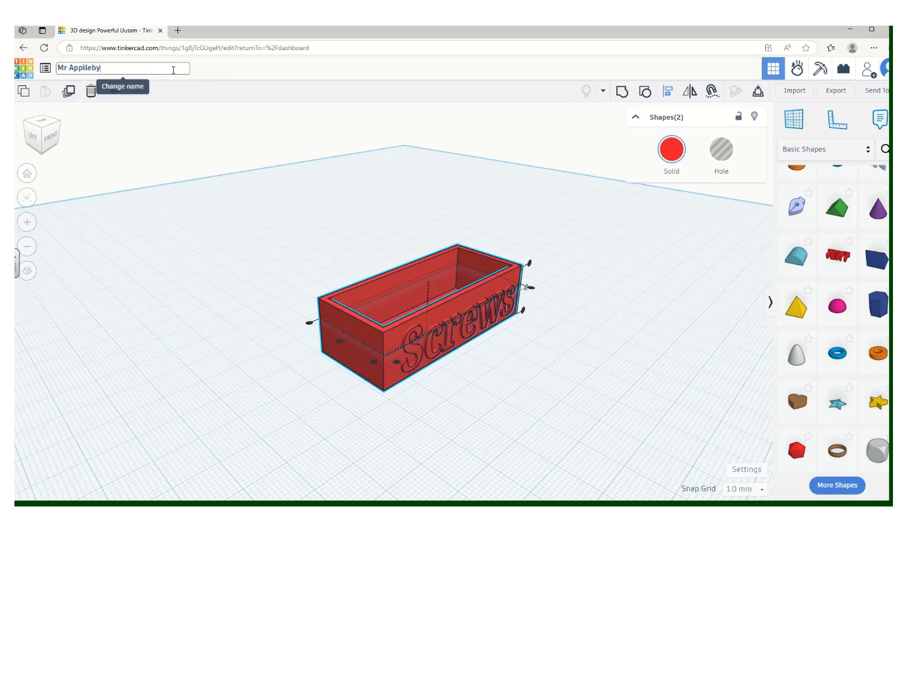
pyautogui.write('===')
pyautogui.press('BackSpace')
pyautogui.press('BackSpace')
pyautogui.press('BackSpace')
pyautogui.press('BackSpace')
pyautogui.press('BackSpace')
pyautogui.press('BackSpace')
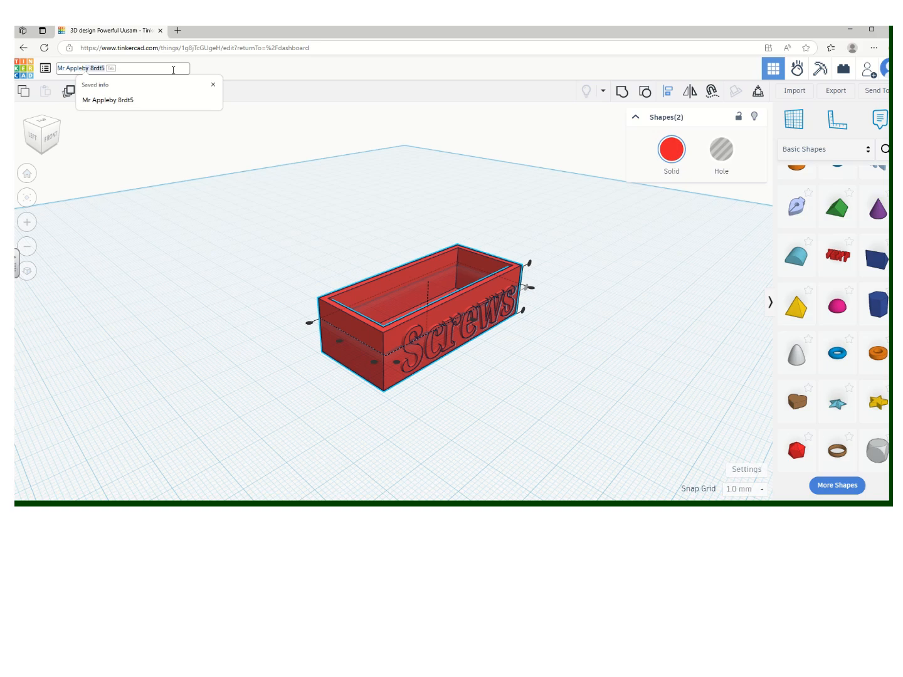
pyautogui.write('eby Box')
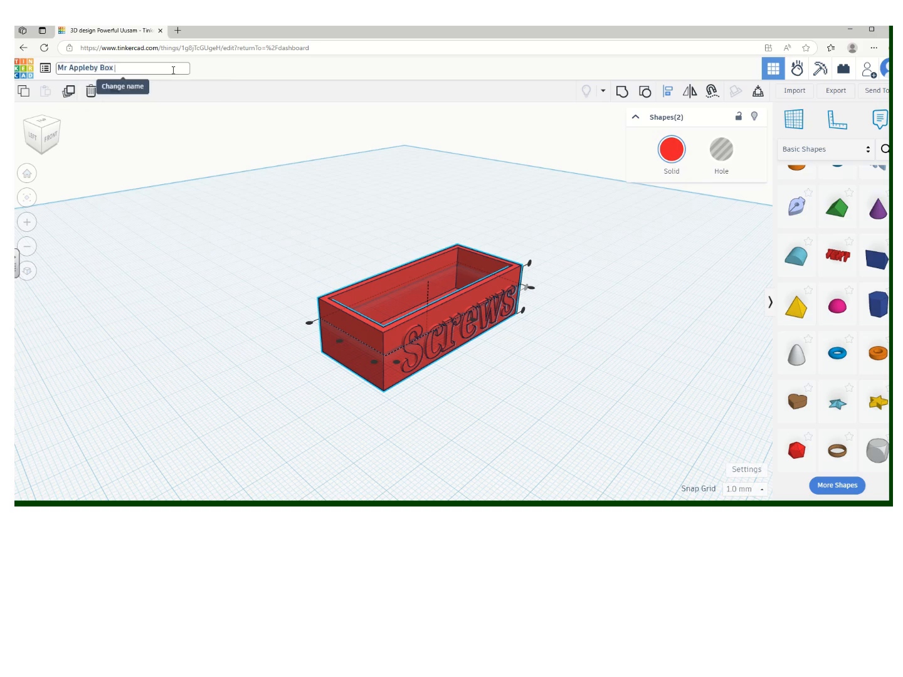
pyautogui.press('Return')
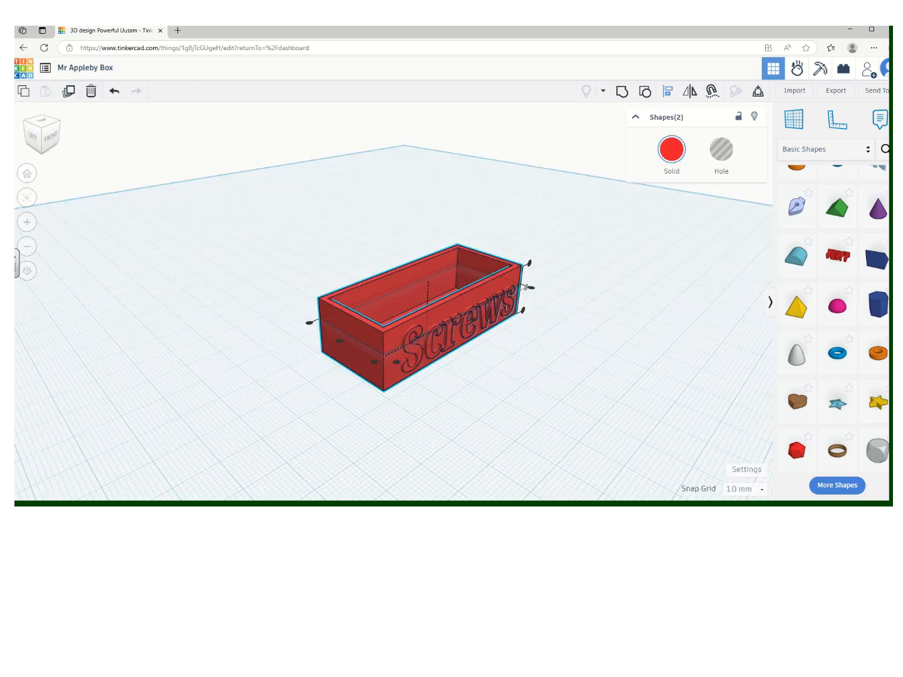
pyautogui.moveTo(431, 29)
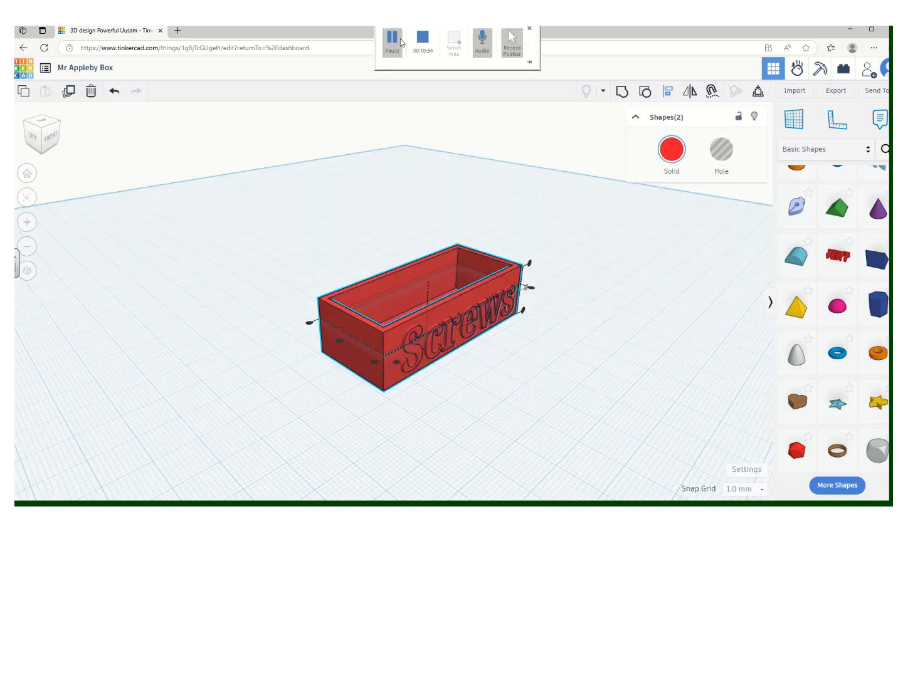